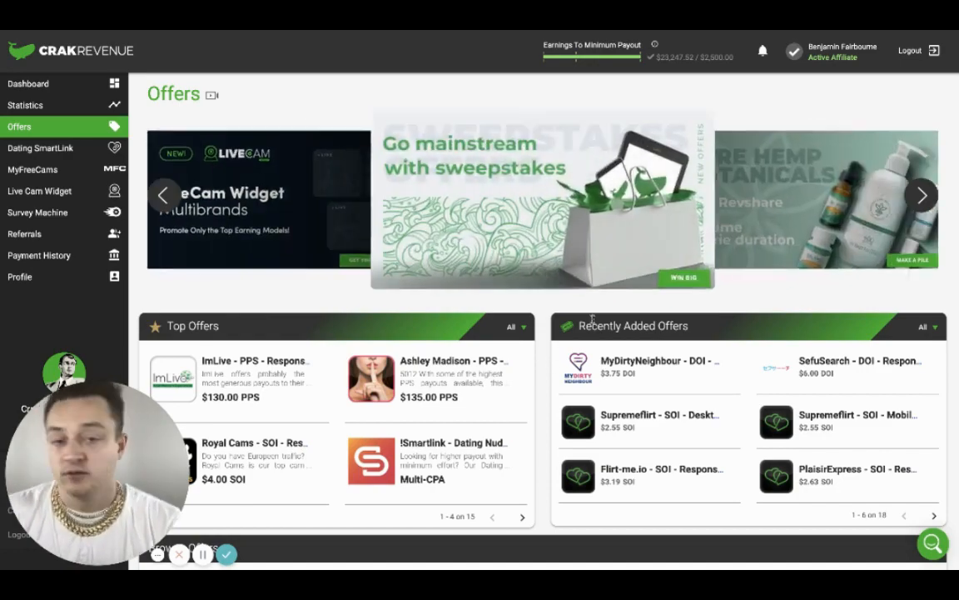
scroll(592, 320, down, 8)
scroll(592, 316, up, 8)
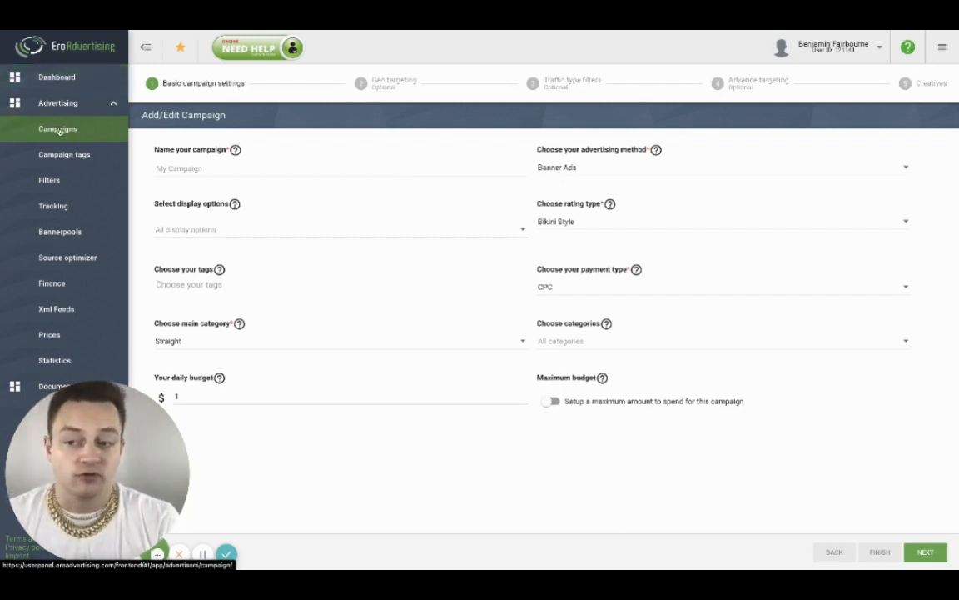
Name the campaign 123456
click(239, 170)
text(dfgdfggdfgdfg)
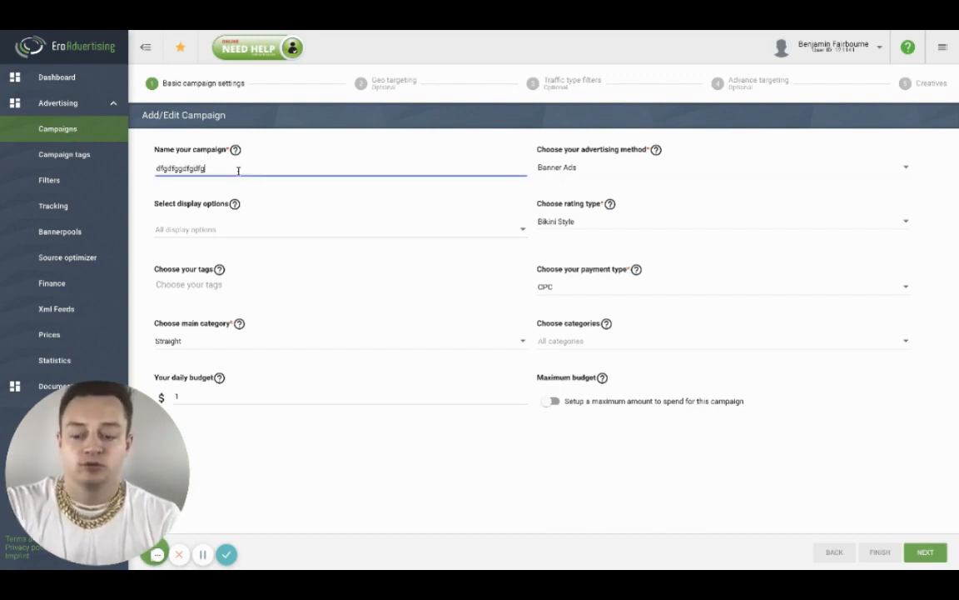
key(ctrl+a)
text(123)
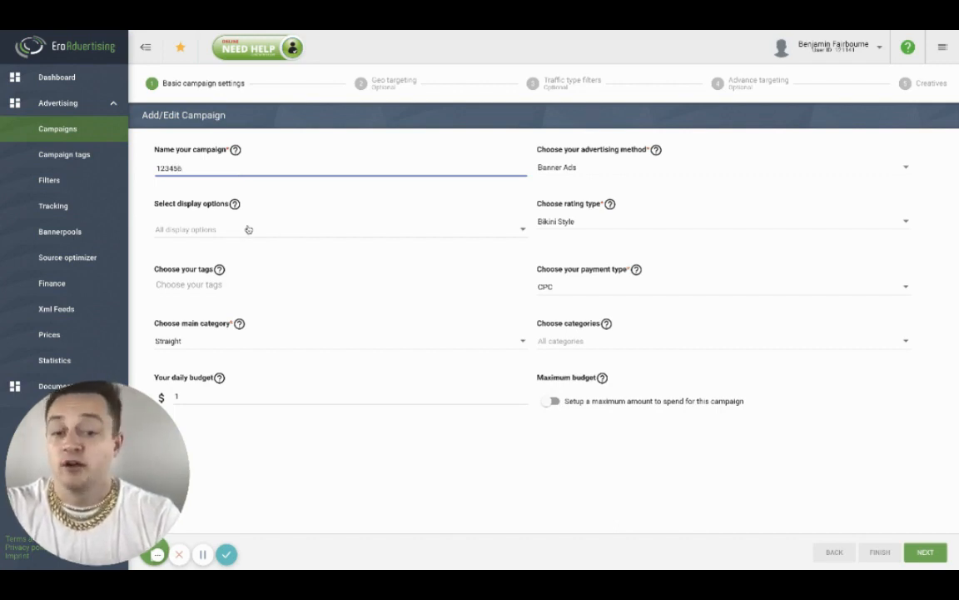
Review the available display options and restrict the campaign to Regular Banner Zones
click(229, 229)
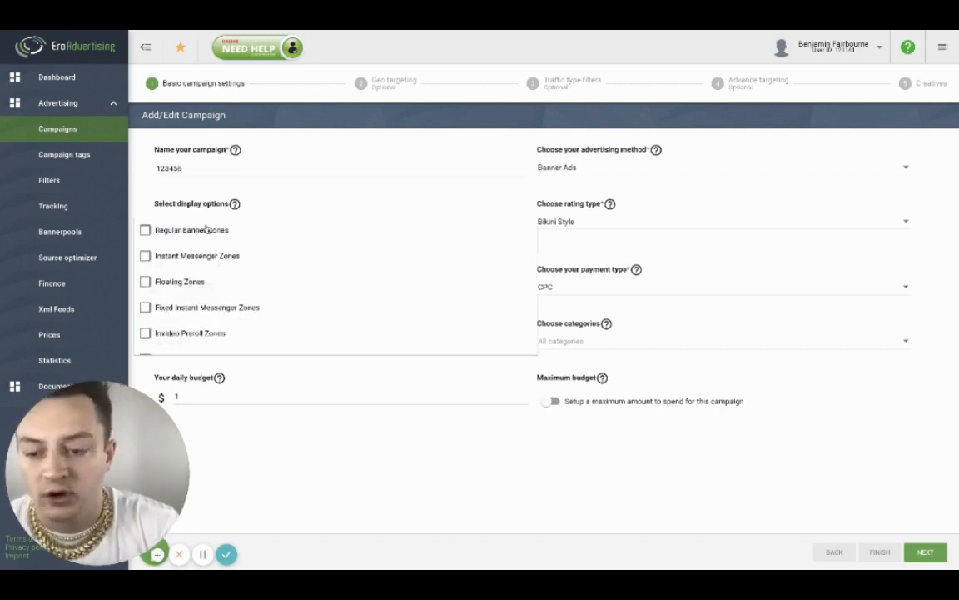
scroll(247, 298, down, 3)
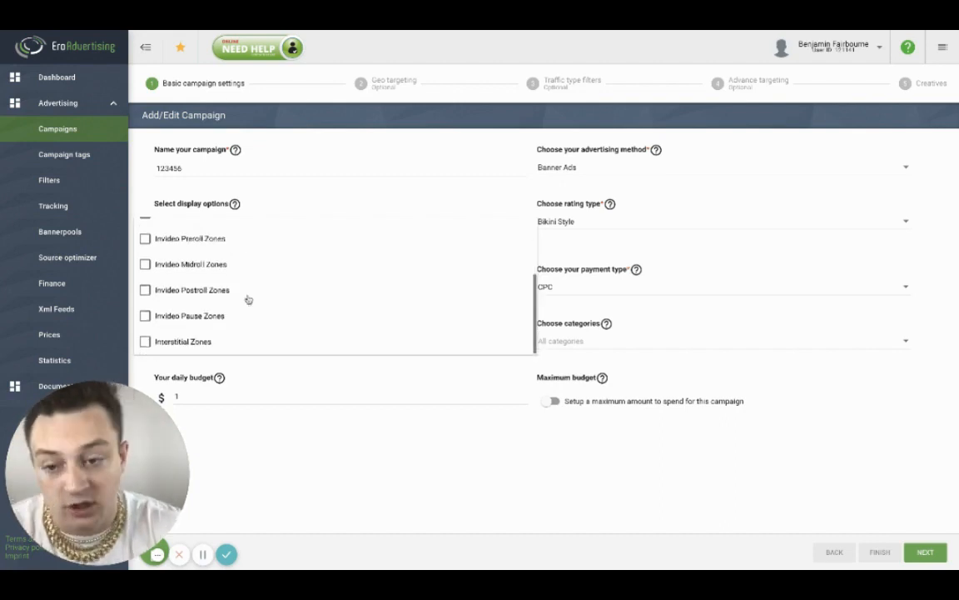
scroll(247, 298, up, 3)
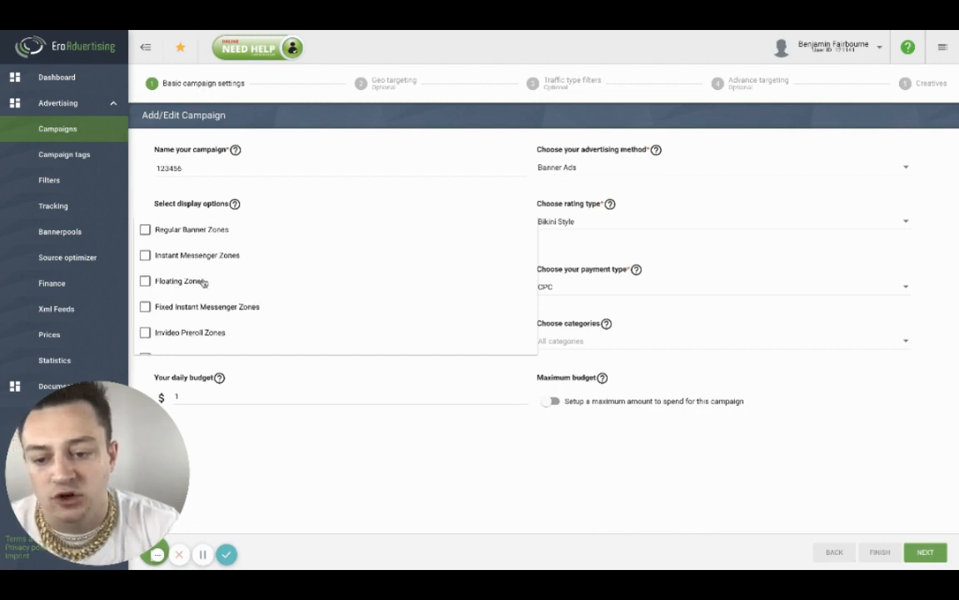
scroll(221, 280, down, 4)
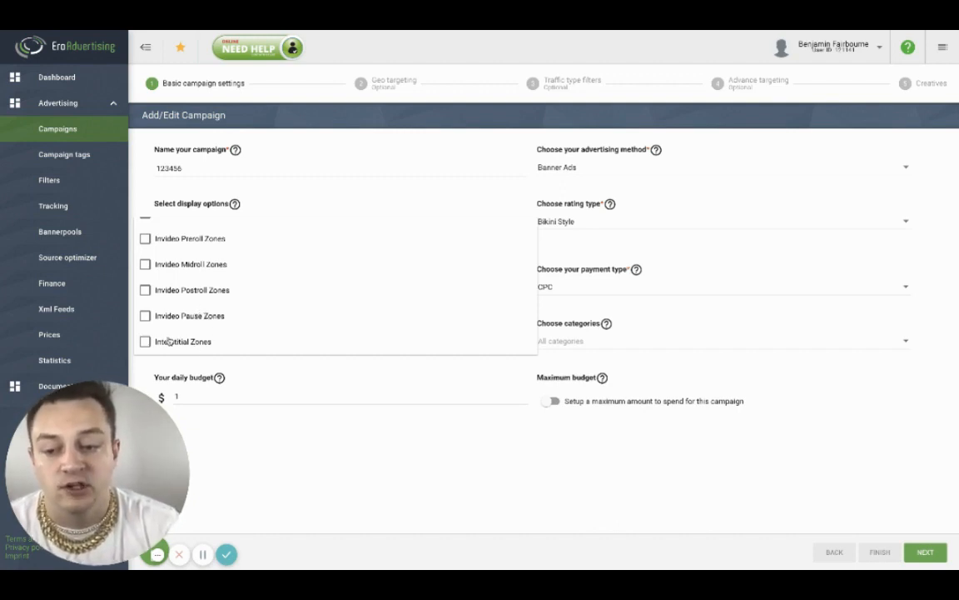
scroll(185, 343, up, 3)
click(324, 456)
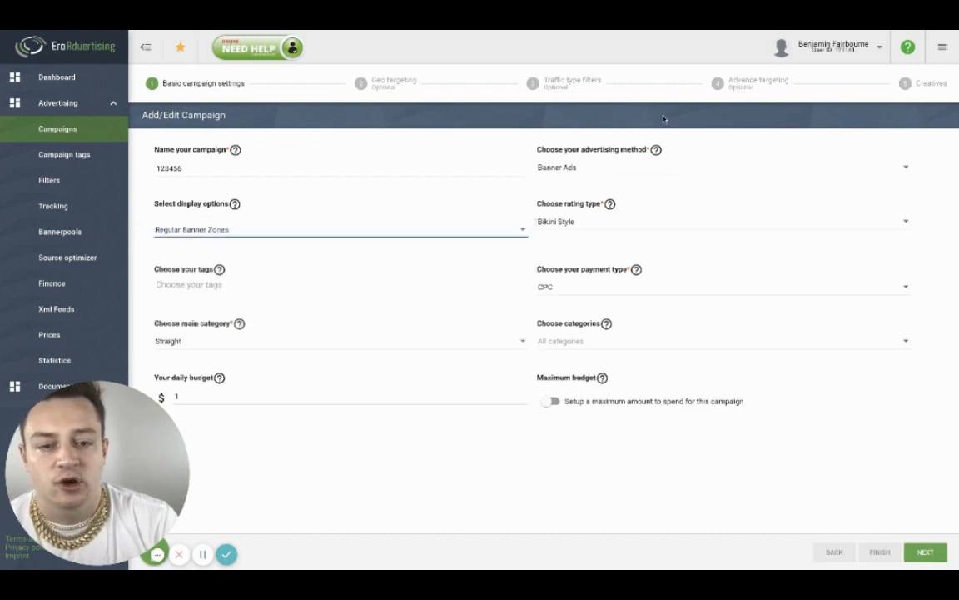
Review the advertising methods offered for the campaign, from Banner Ads to Full Page Ads, keeping Banner Ads
click(733, 162)
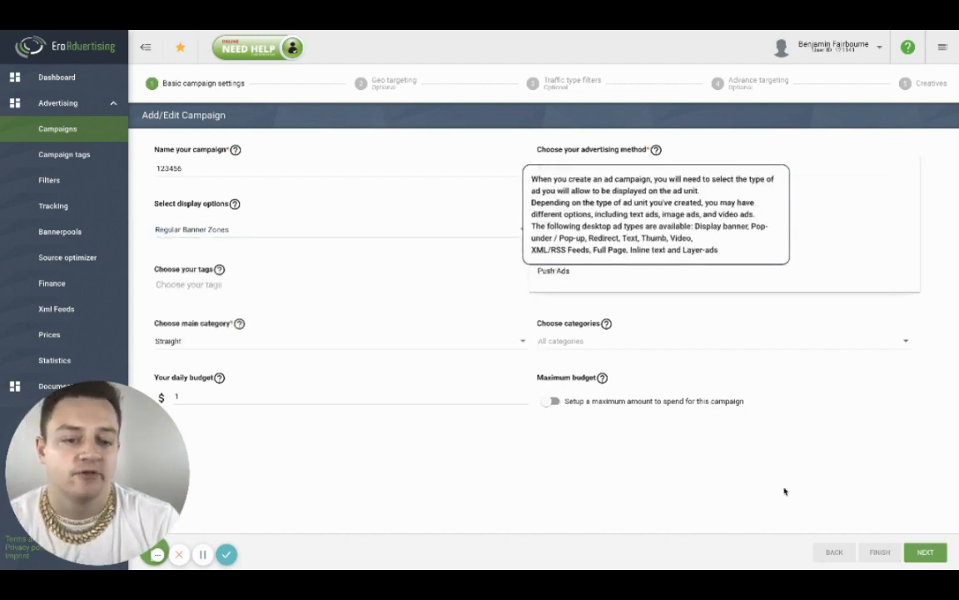
click(653, 179)
click(657, 179)
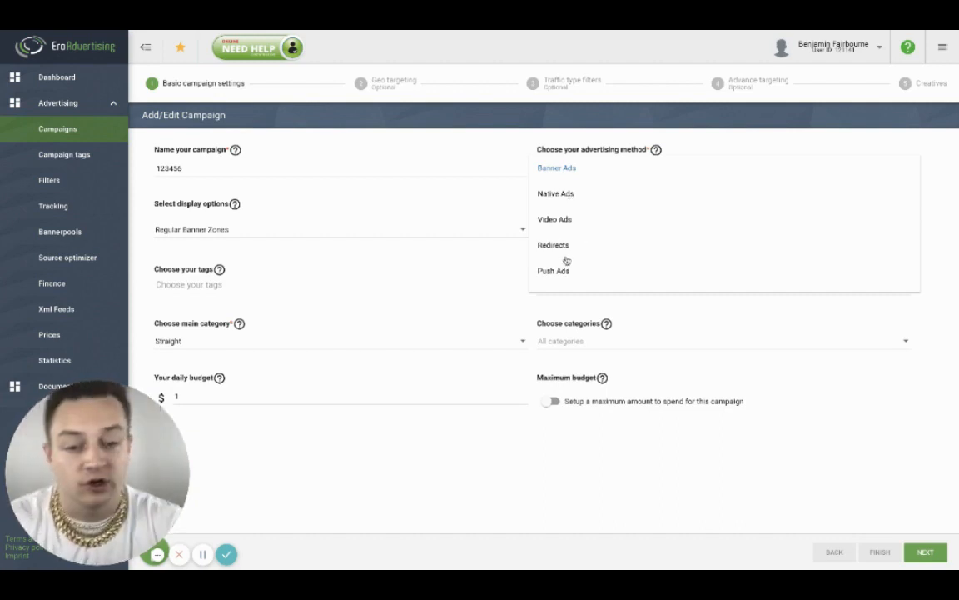
scroll(563, 259, down, 2)
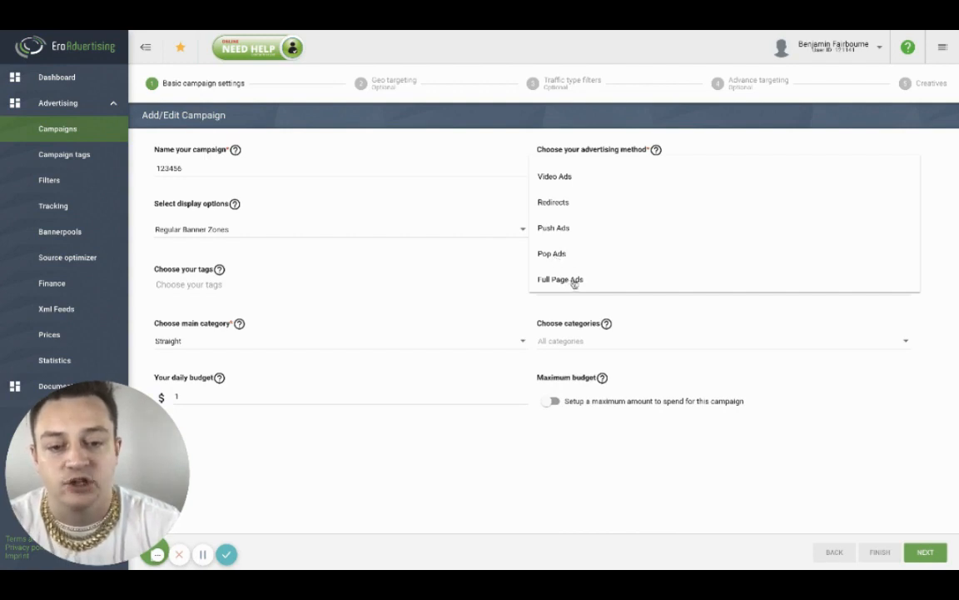
scroll(573, 284, up, 2)
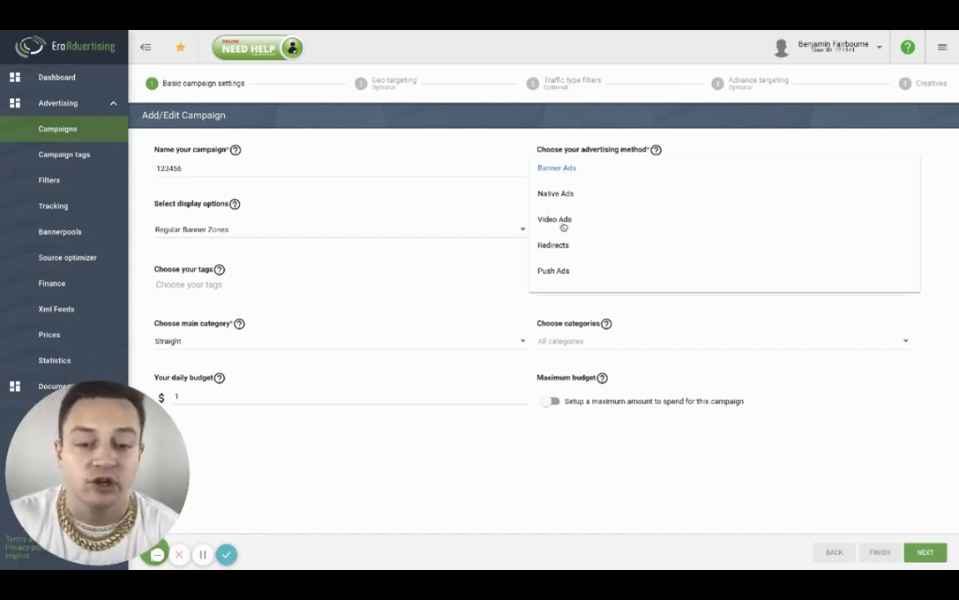
scroll(561, 227, down, 2)
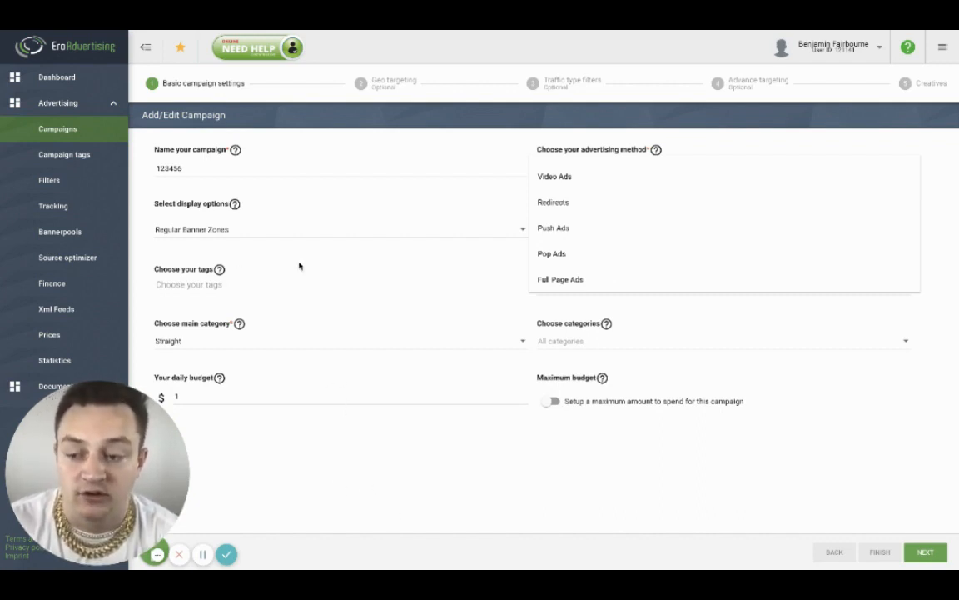
click(623, 518)
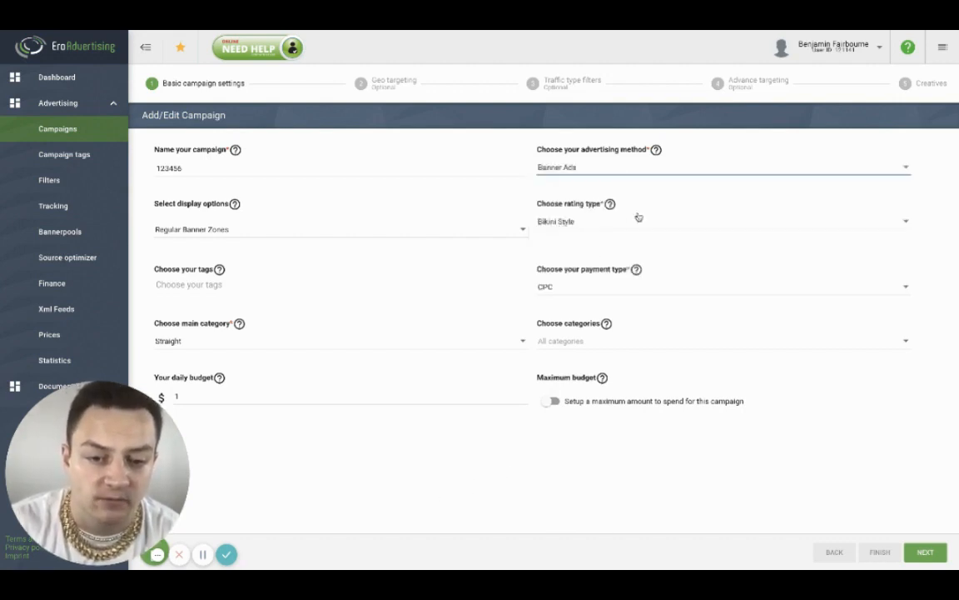
Set the campaign's rating type to Softcore
click(610, 204)
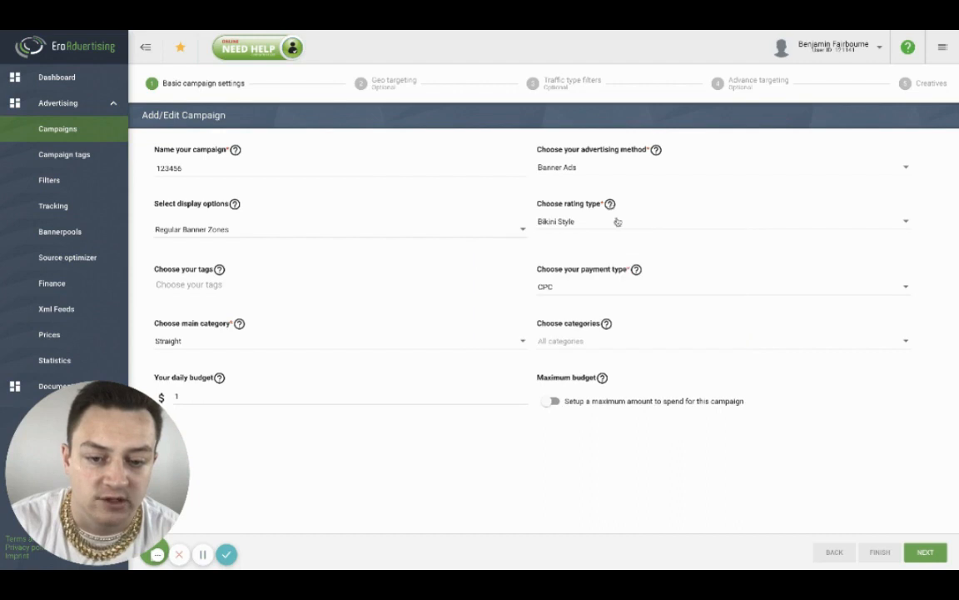
click(595, 222)
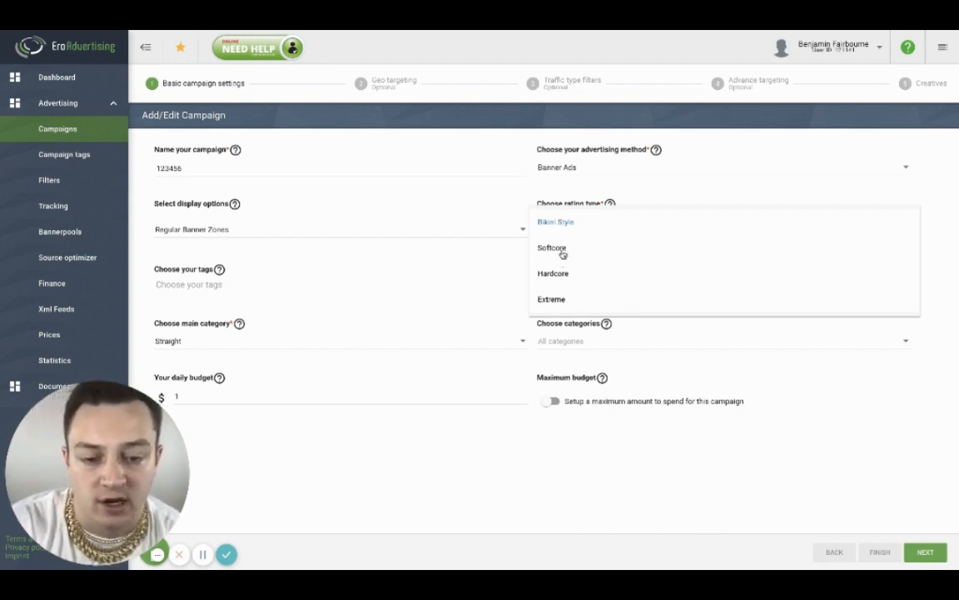
click(560, 252)
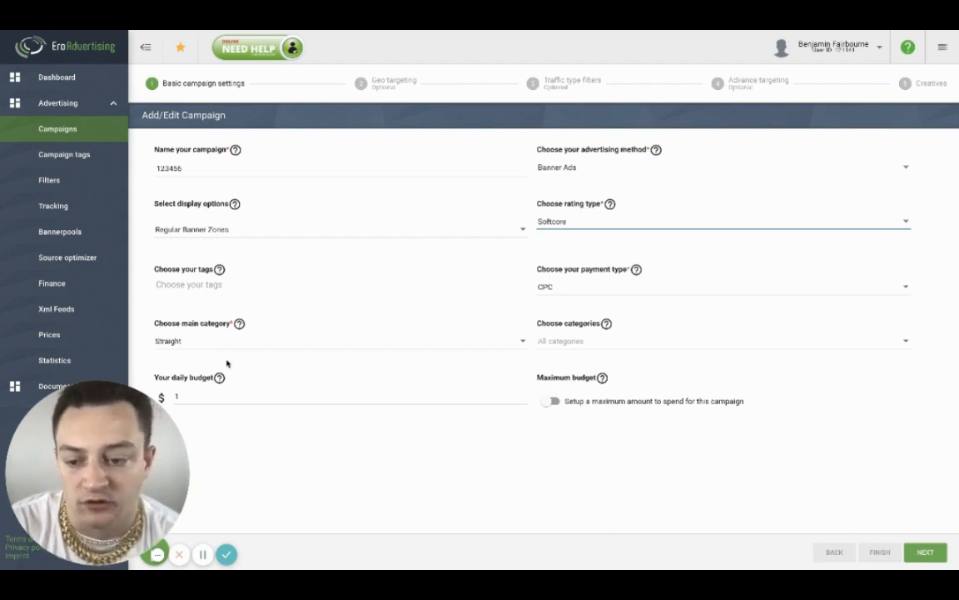
Check the main category choices, keeping Straight, and set the daily budget to $50
click(198, 345)
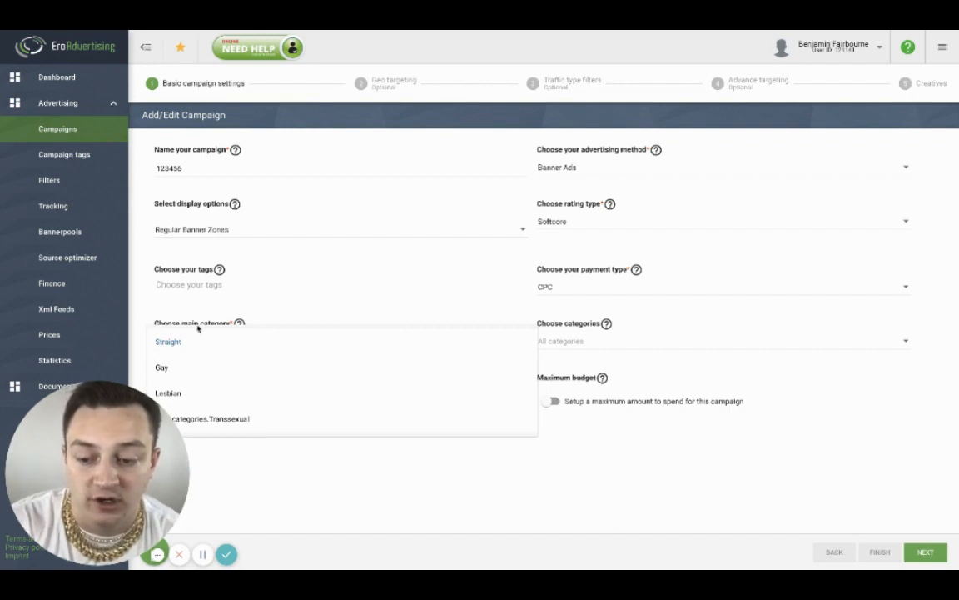
click(307, 494)
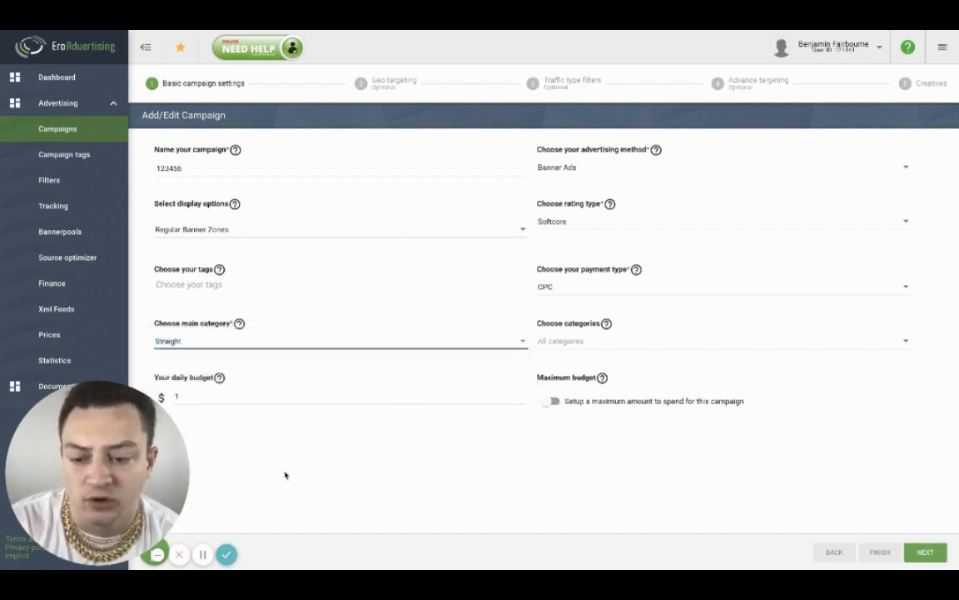
click(213, 396)
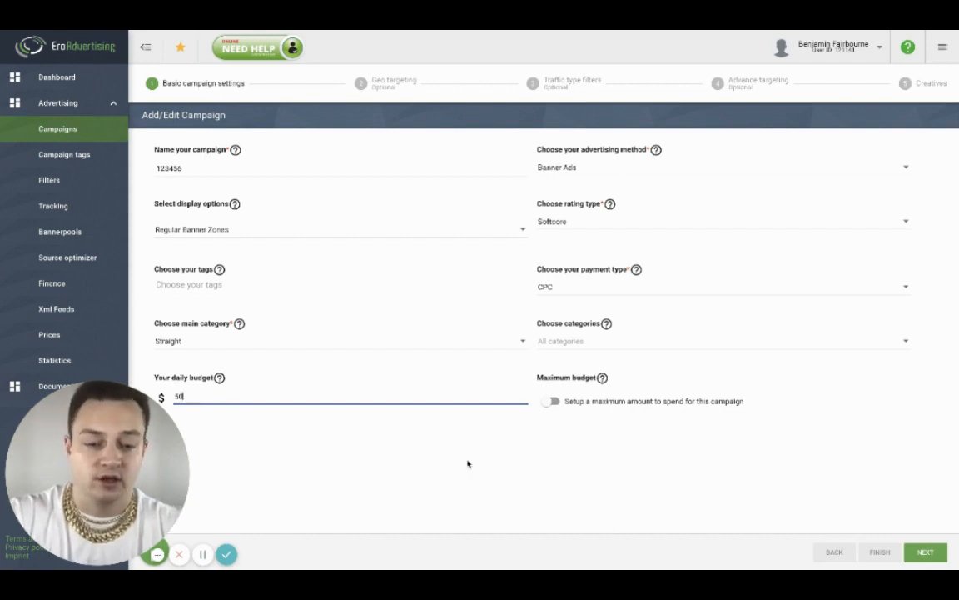
Enable a maximum spend for the campaign and set it to $100
click(551, 401)
double_click(575, 455)
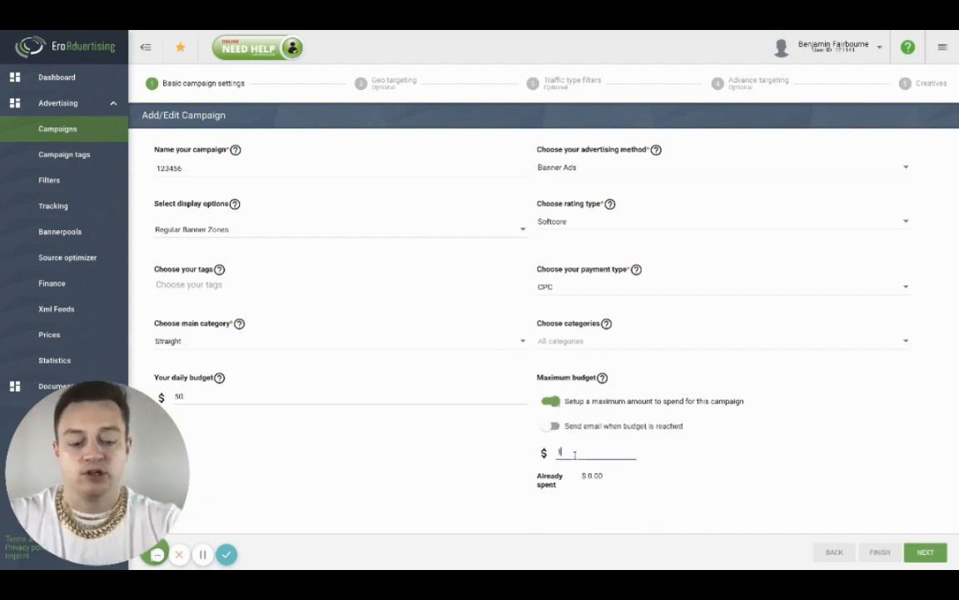
text(1000)
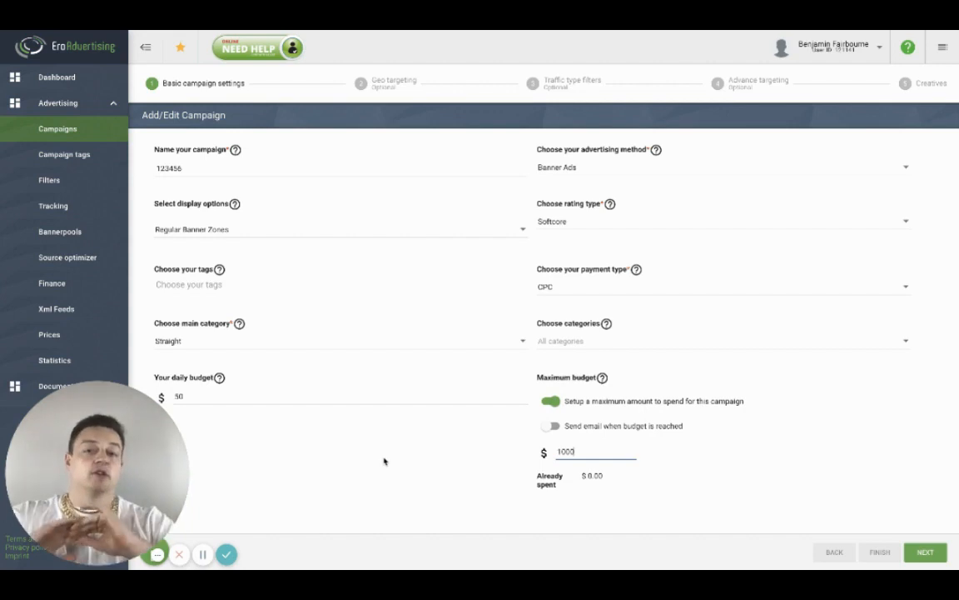
key(BackSpace)
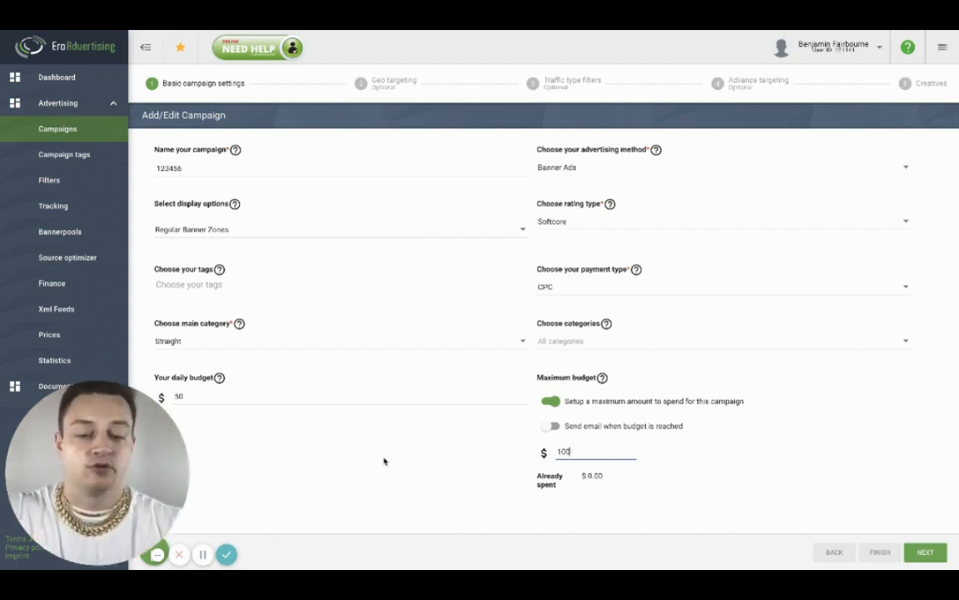
click(358, 437)
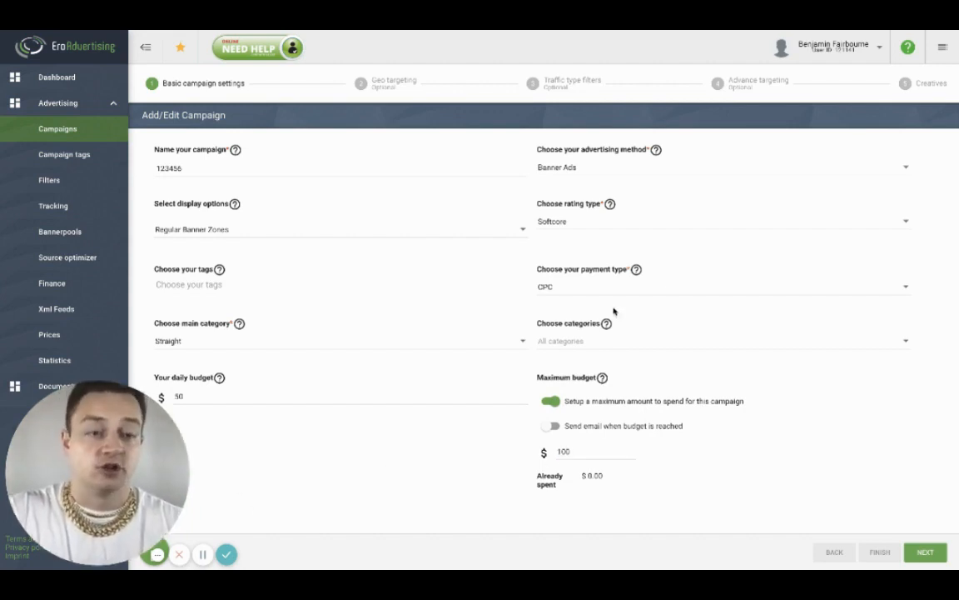
Look through the full list of campaign categories without choosing one
click(582, 344)
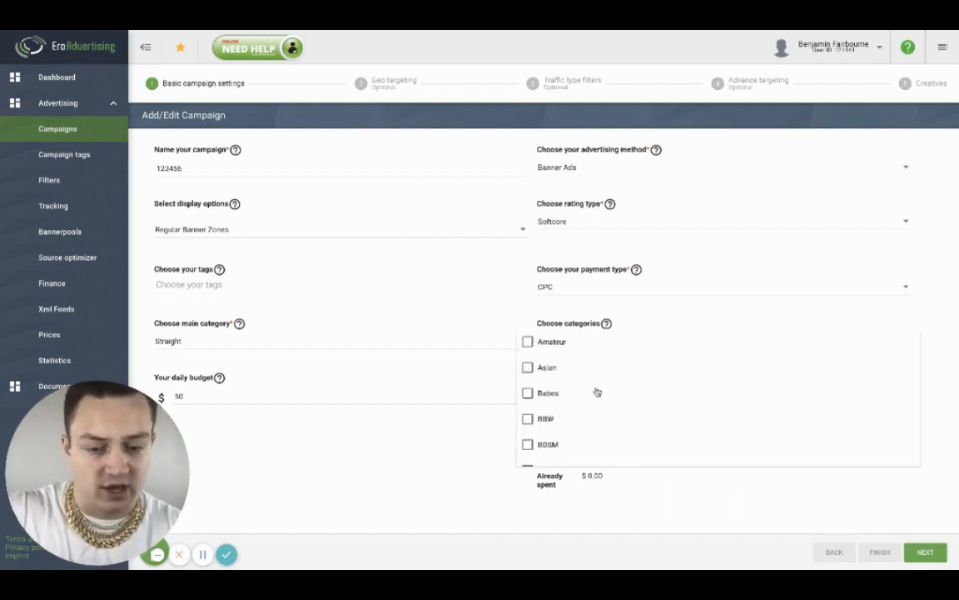
scroll(596, 392, down, 15)
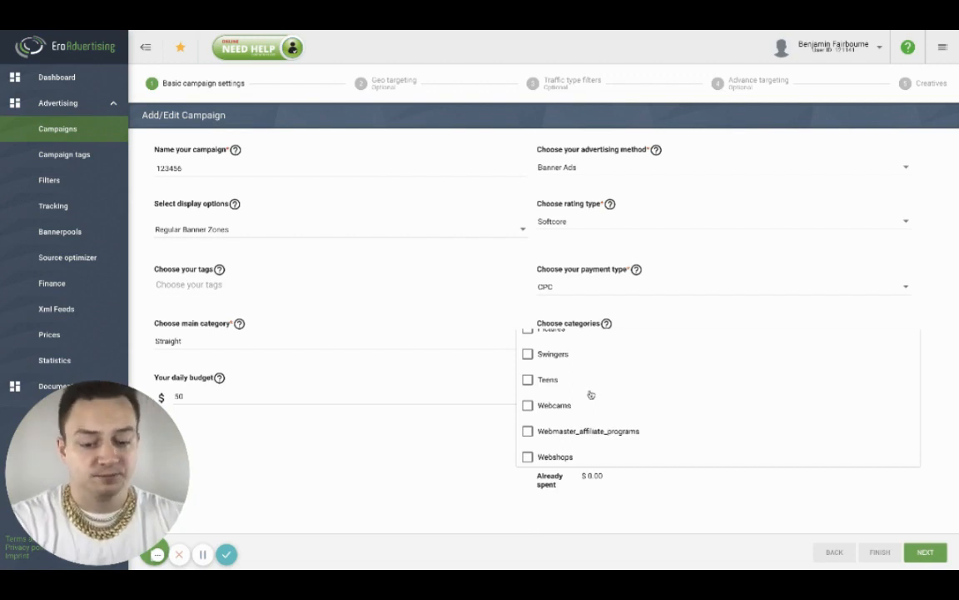
scroll(590, 395, up, 20)
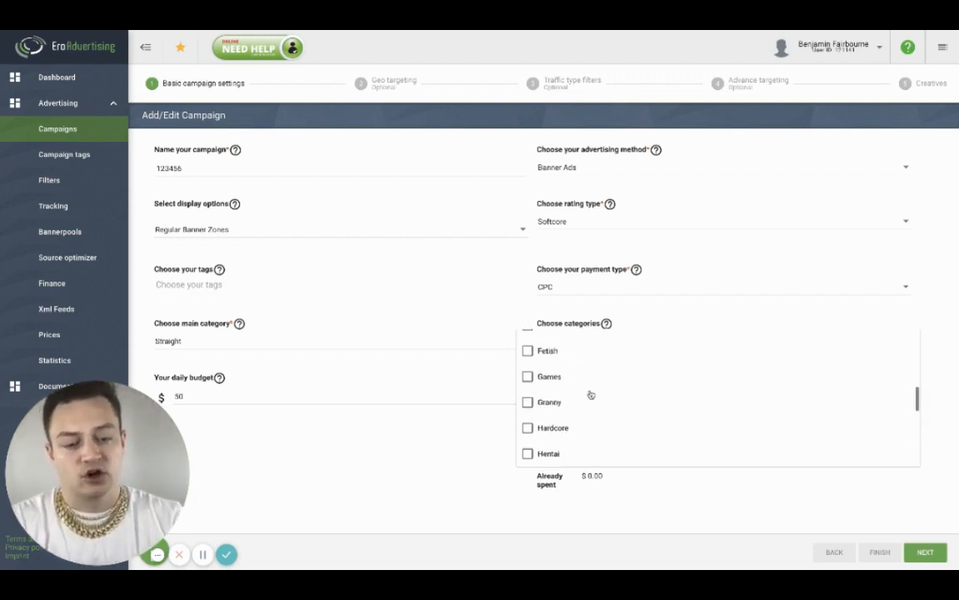
scroll(590, 394, up, 2)
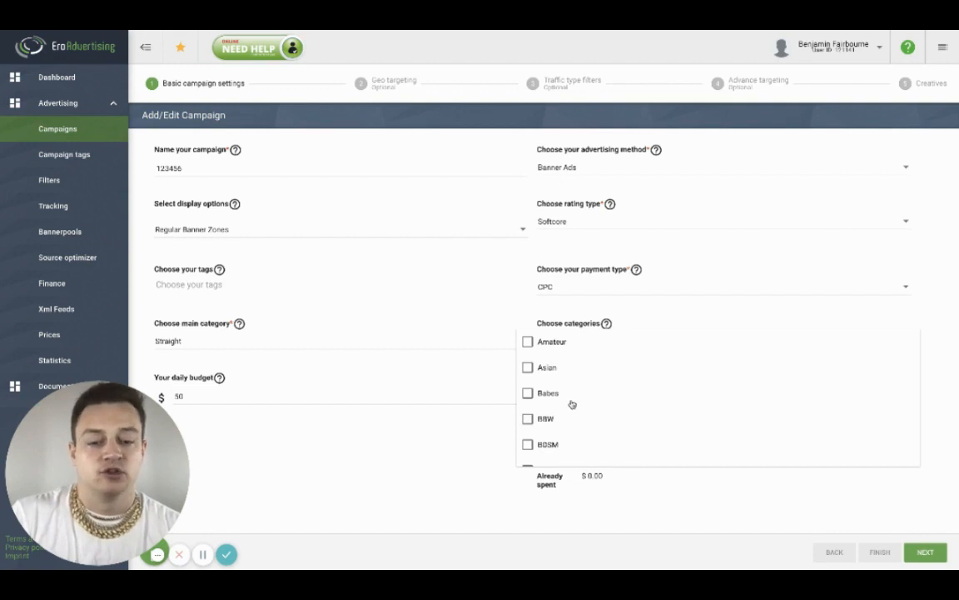
scroll(571, 402, down, 5)
scroll(571, 403, up, 5)
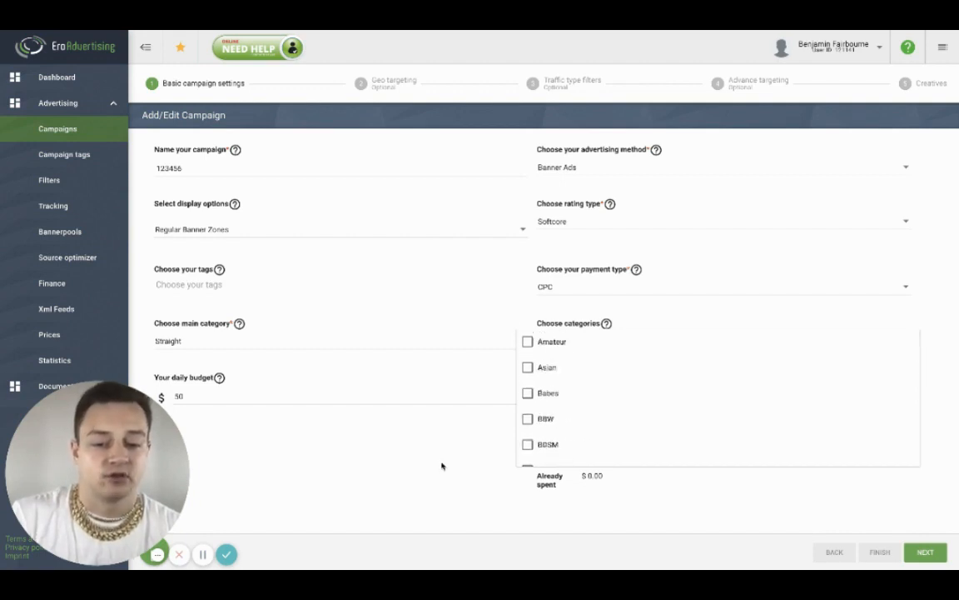
click(388, 422)
Select Games as the campaign's category
click(621, 341)
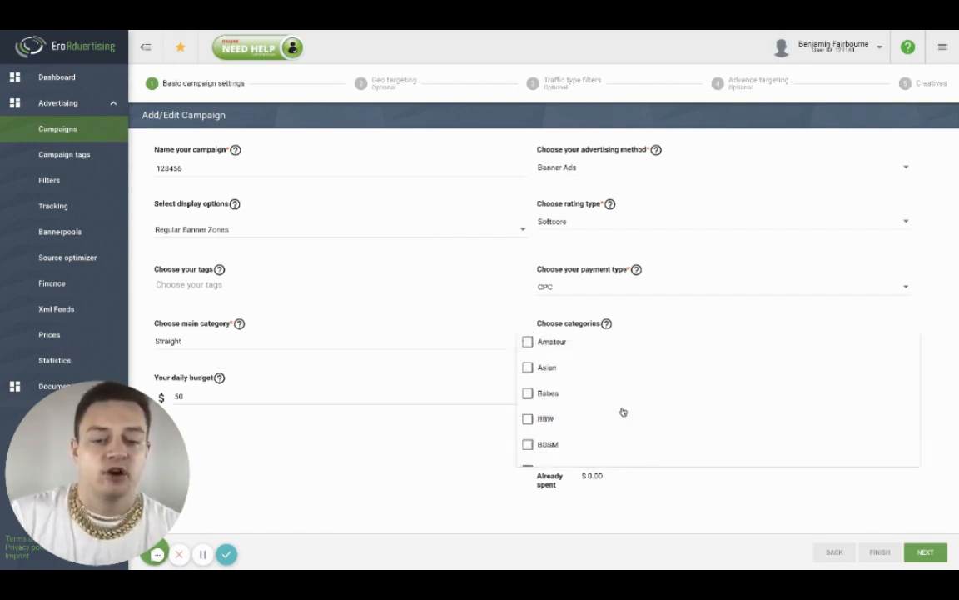
scroll(621, 411, down, 2)
scroll(623, 411, down, 1)
scroll(623, 412, down, 2)
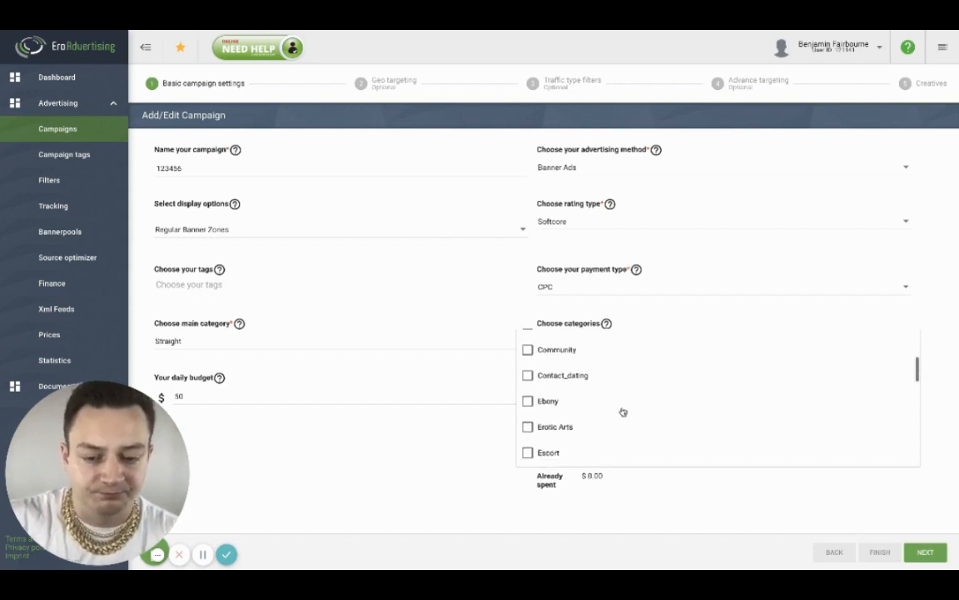
scroll(623, 411, up, 2)
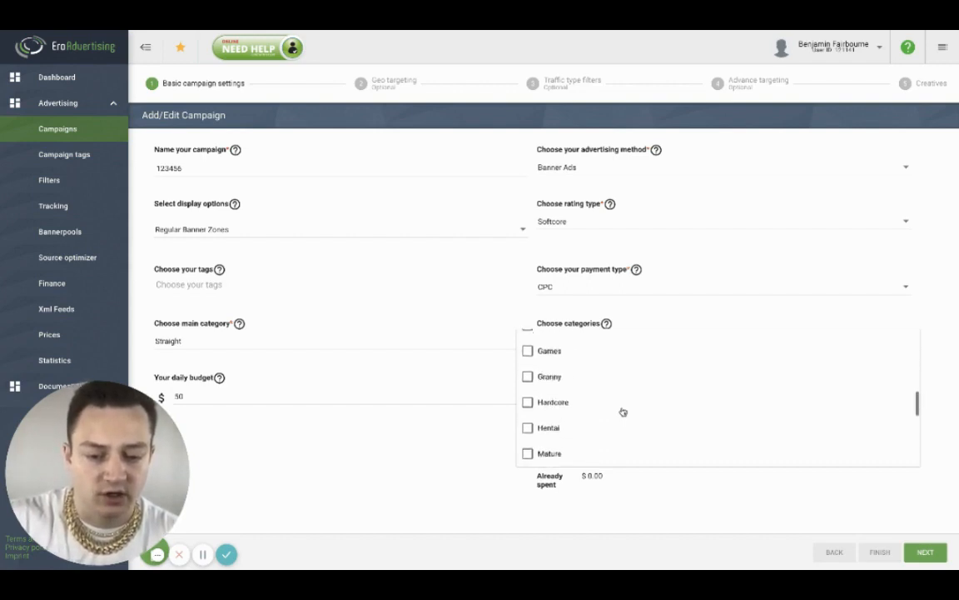
click(560, 367)
click(423, 503)
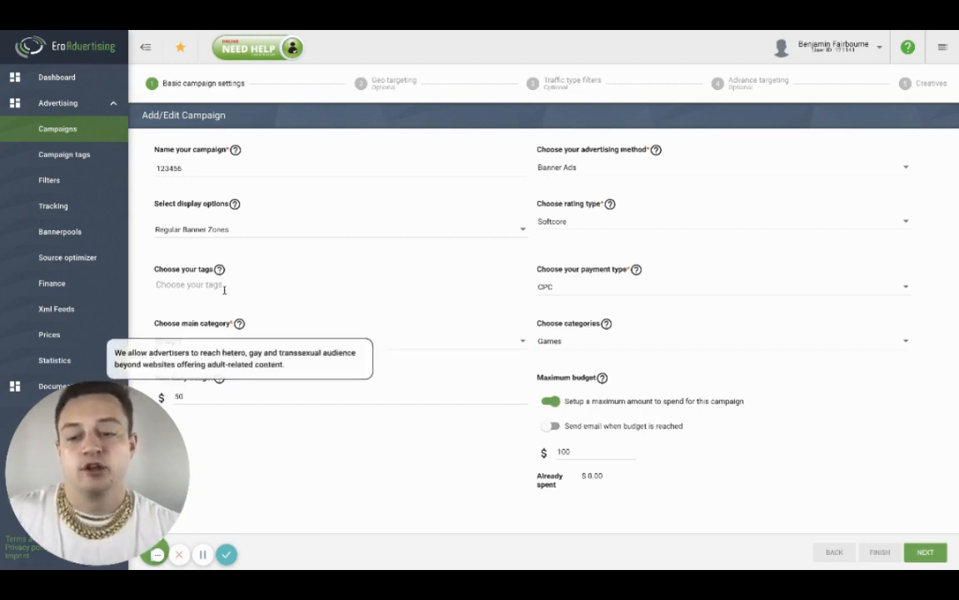
Recheck the campaign's display options, keeping the current selection
click(238, 232)
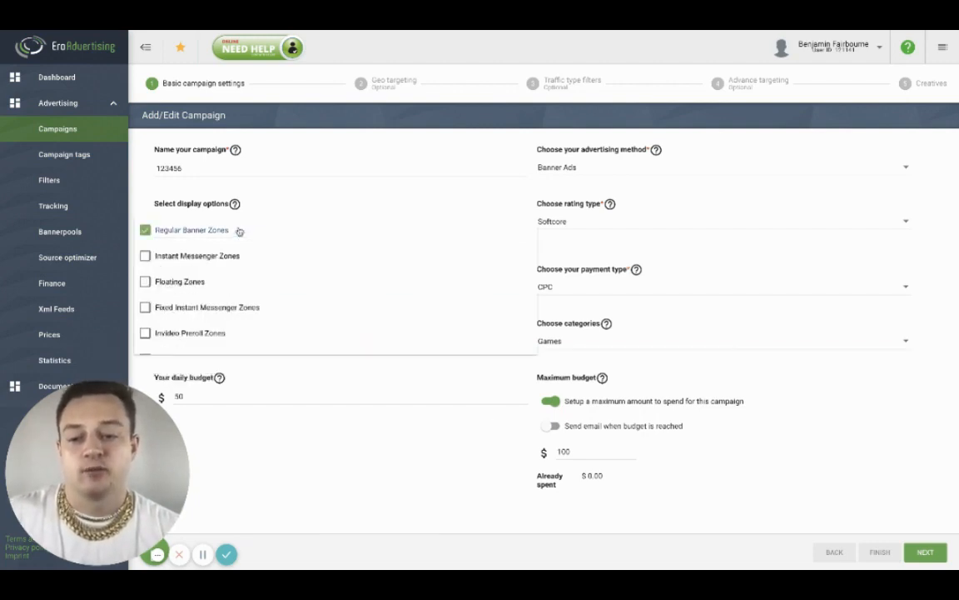
click(303, 187)
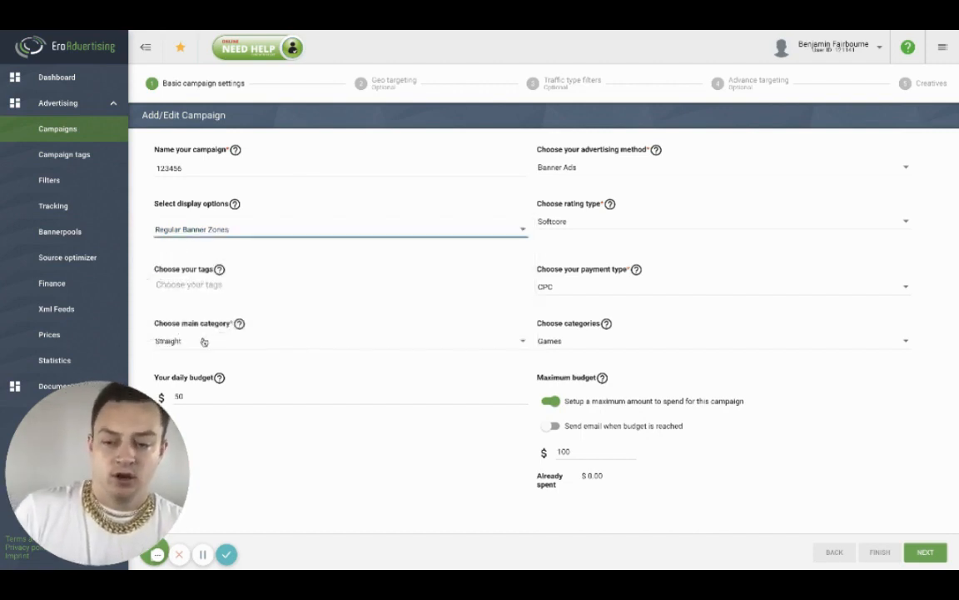
Continue to geo targeting and switch the country targeting from all countries to North America
click(919, 553)
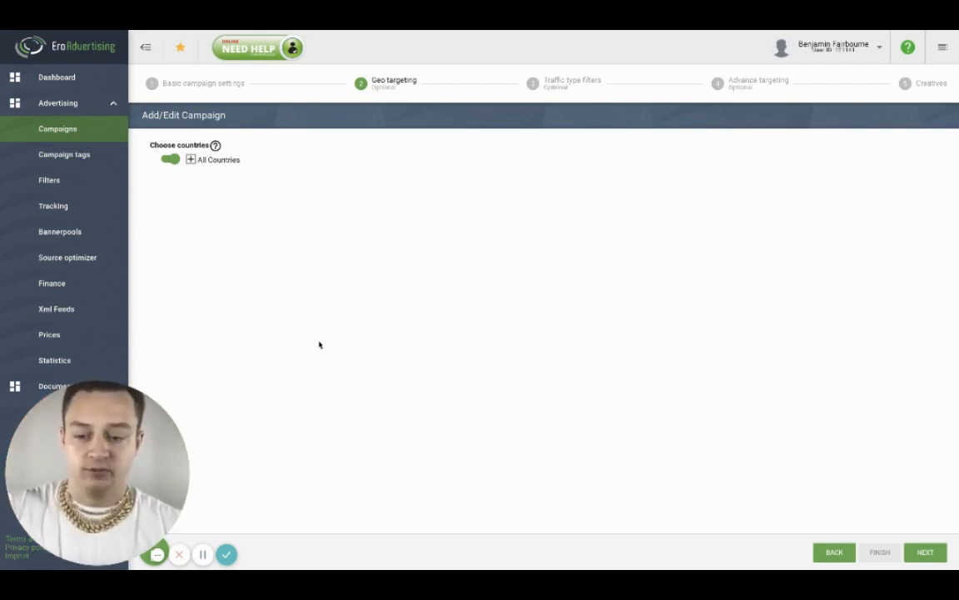
mouse_move(91, 439)
drag(91, 439, 388, 333)
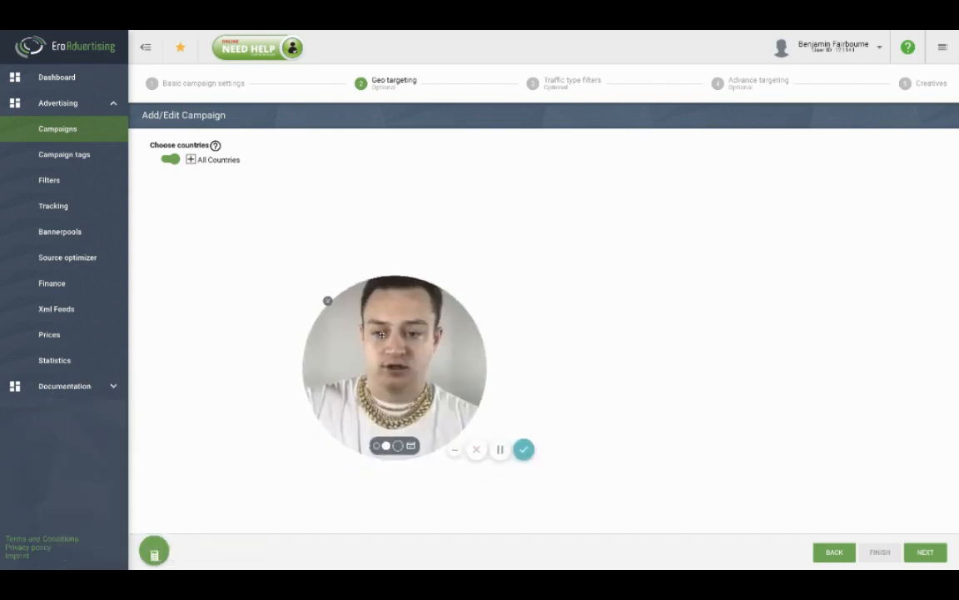
click(171, 158)
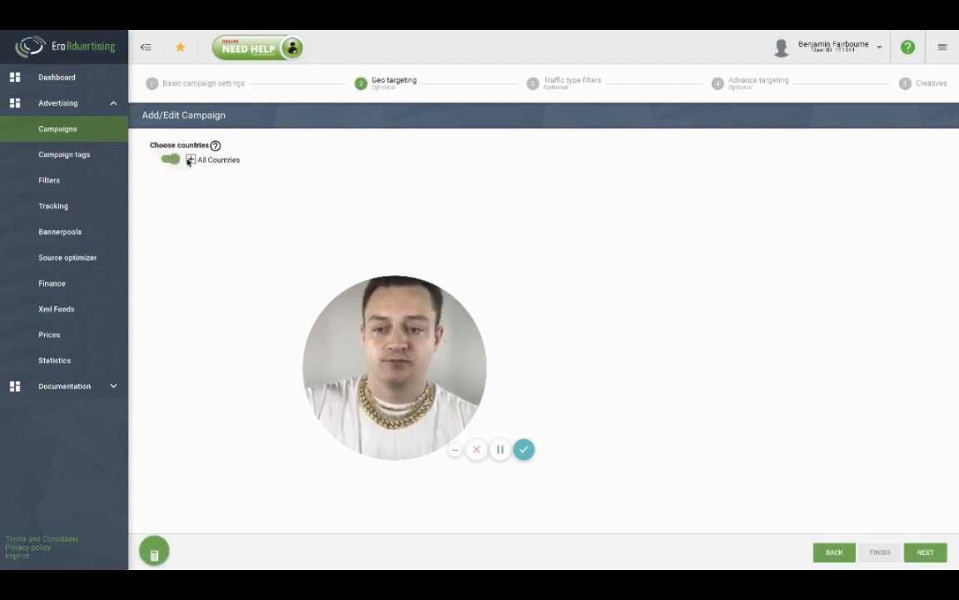
click(191, 159)
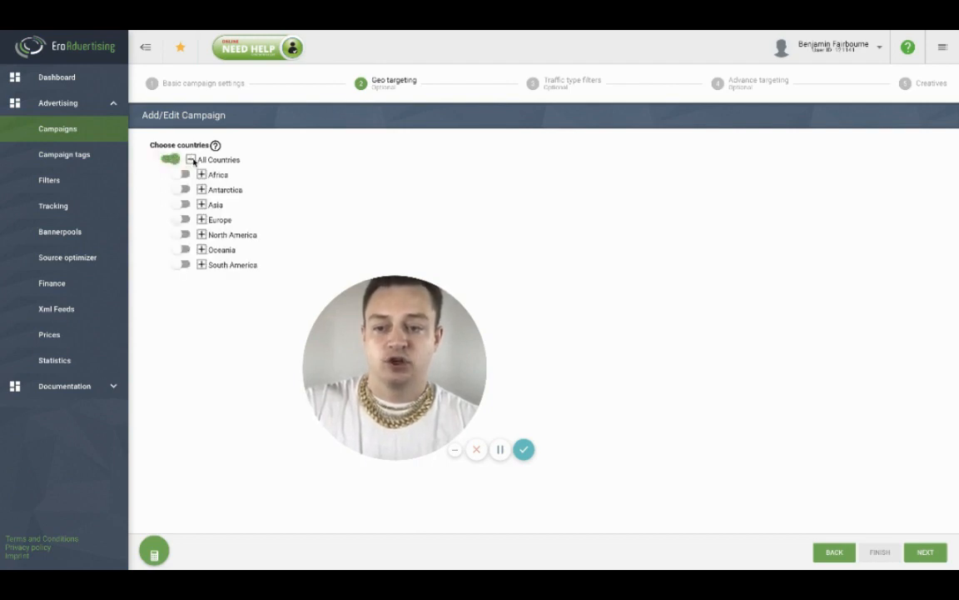
click(180, 237)
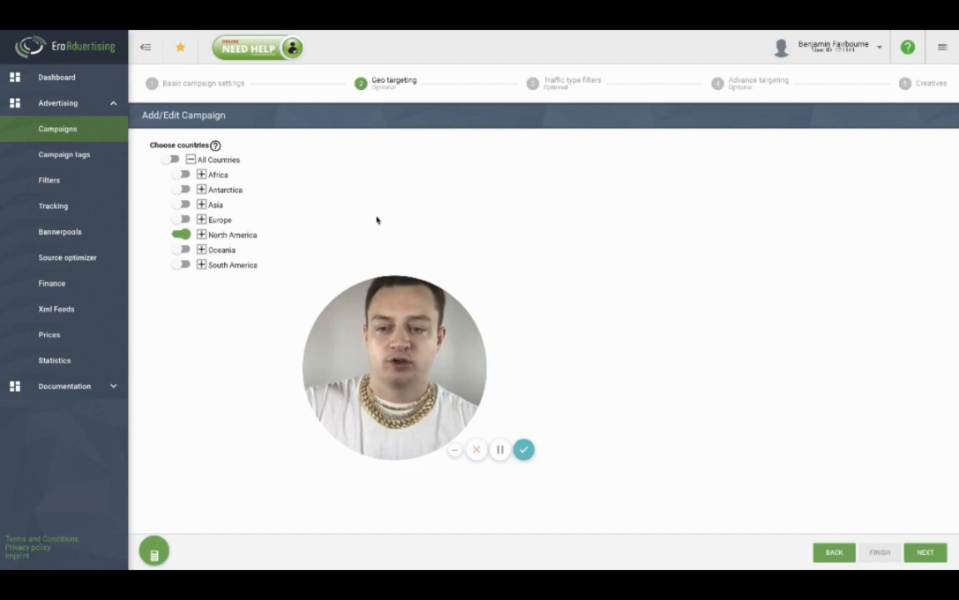
Target the United States within North America and continue to the traffic type filters
click(201, 235)
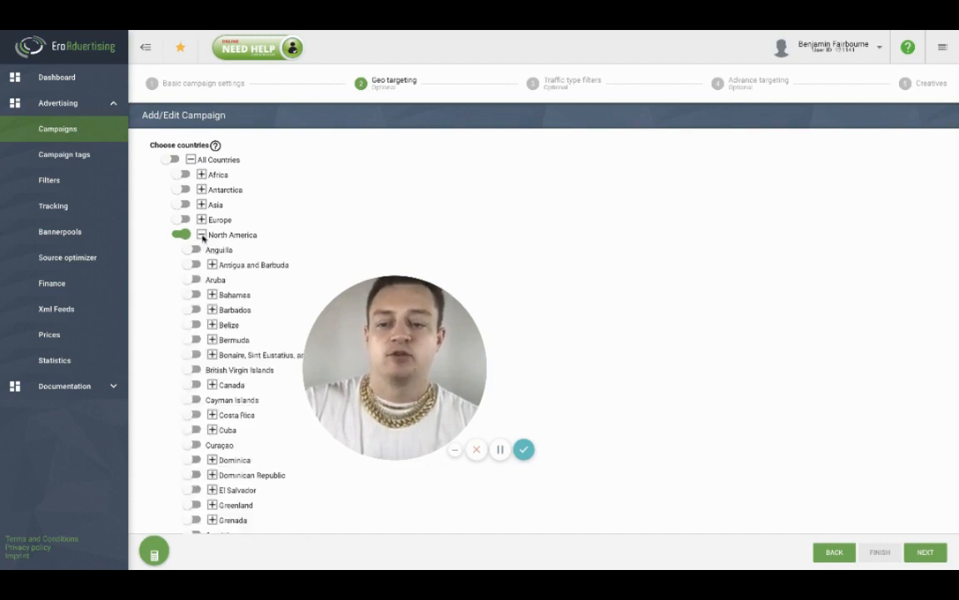
scroll(207, 278, down, 3)
scroll(207, 278, down, 3)
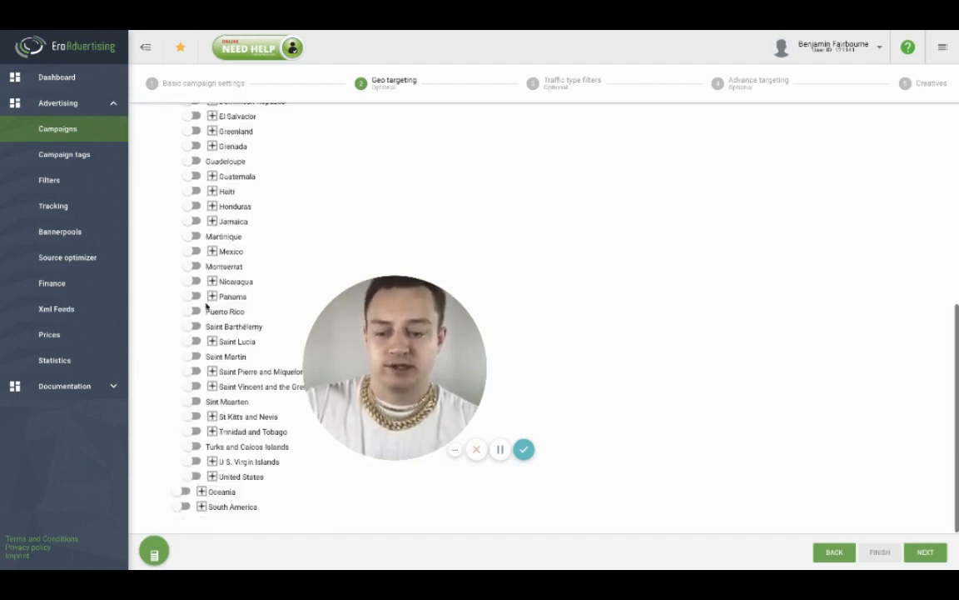
click(196, 477)
scroll(235, 371, up, 9)
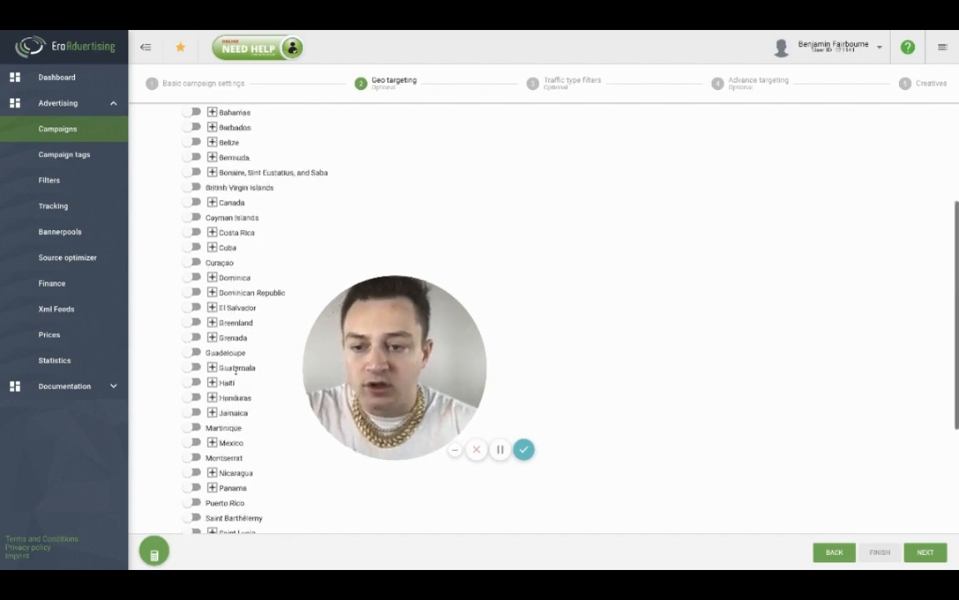
scroll(235, 371, down, 9)
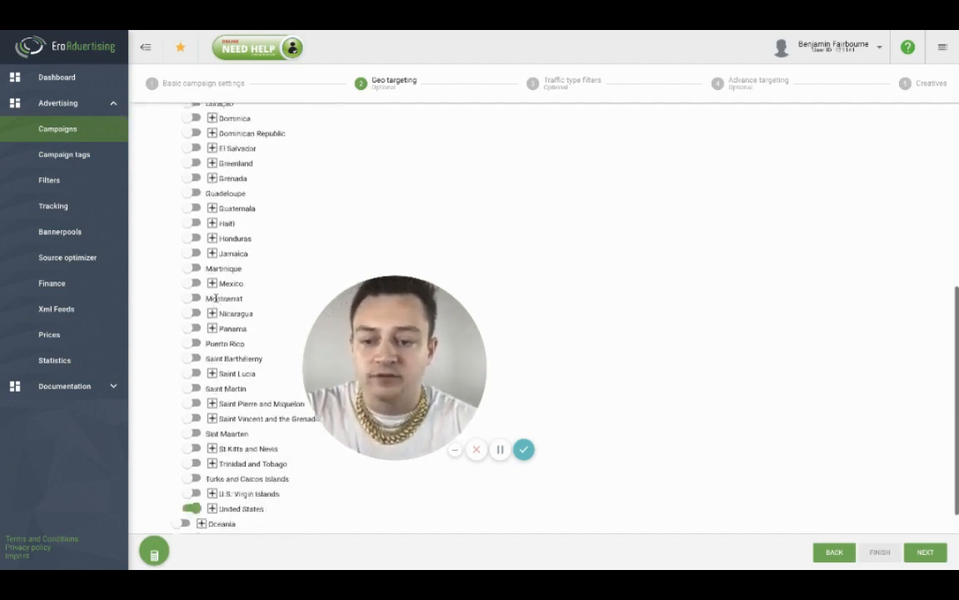
click(930, 555)
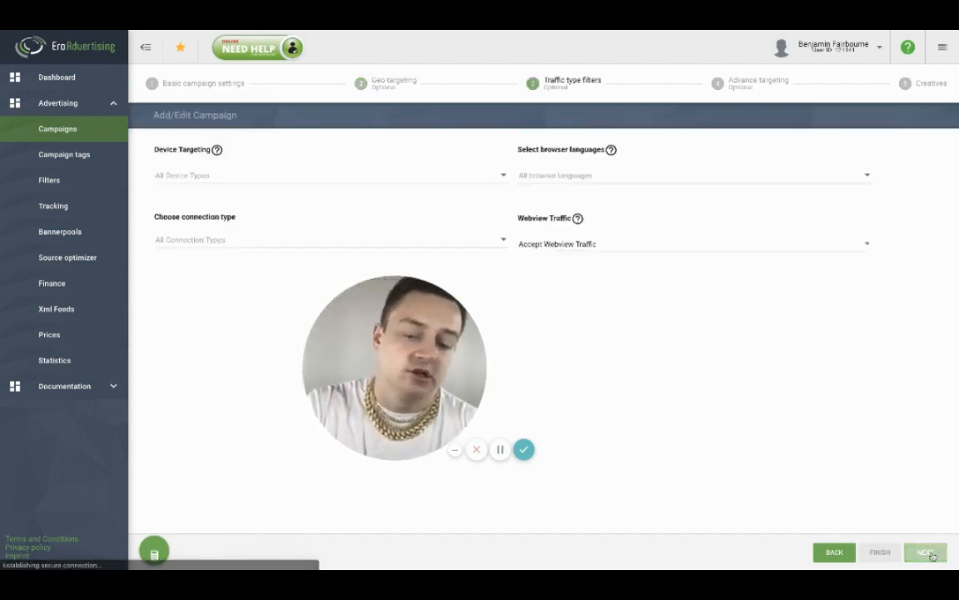
Look through the device types available for targeting the campaign
drag(422, 365, 268, 417)
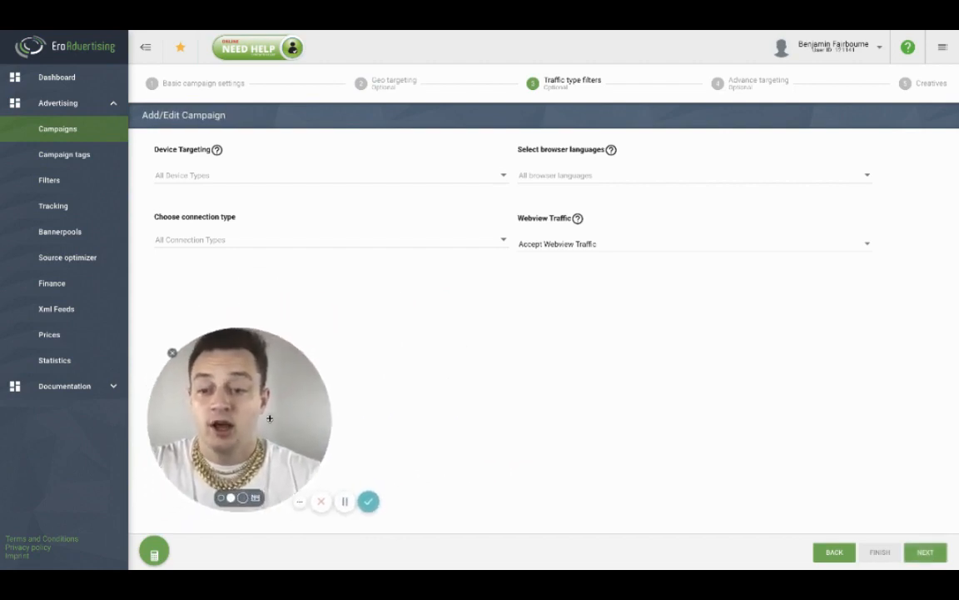
click(235, 177)
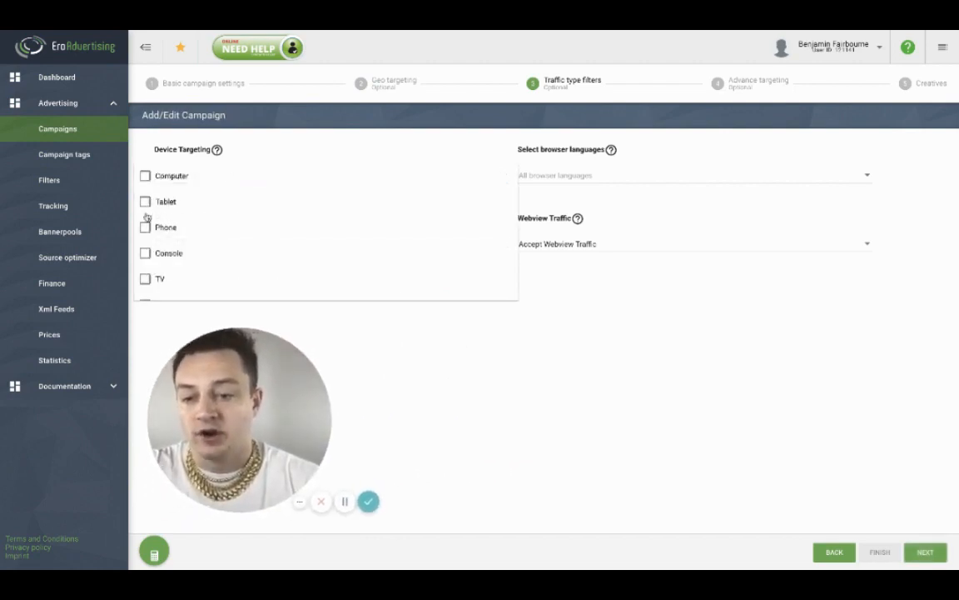
scroll(236, 236, down, 1)
scroll(236, 237, up, 1)
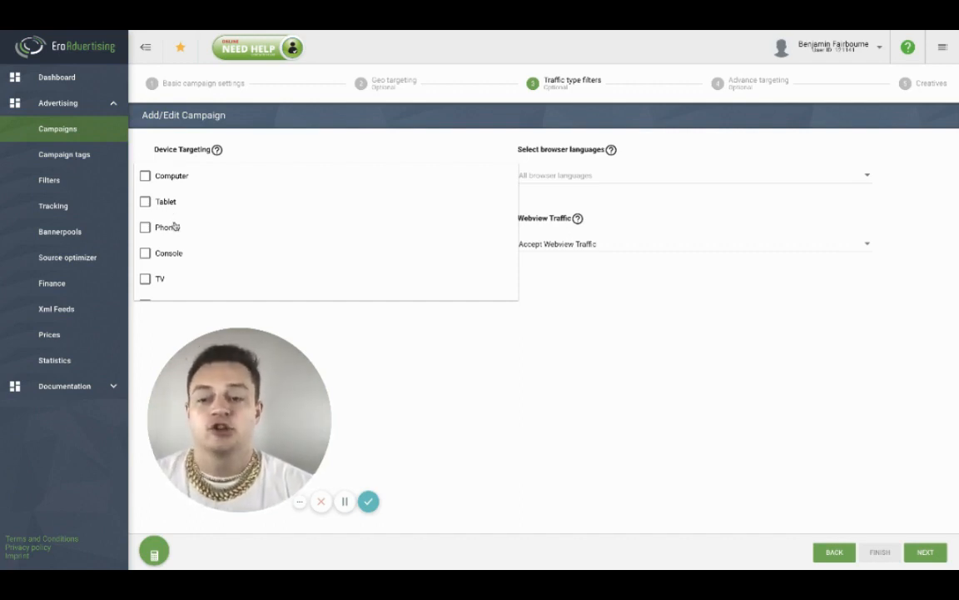
scroll(173, 225, down, 1)
scroll(174, 257, up, 1)
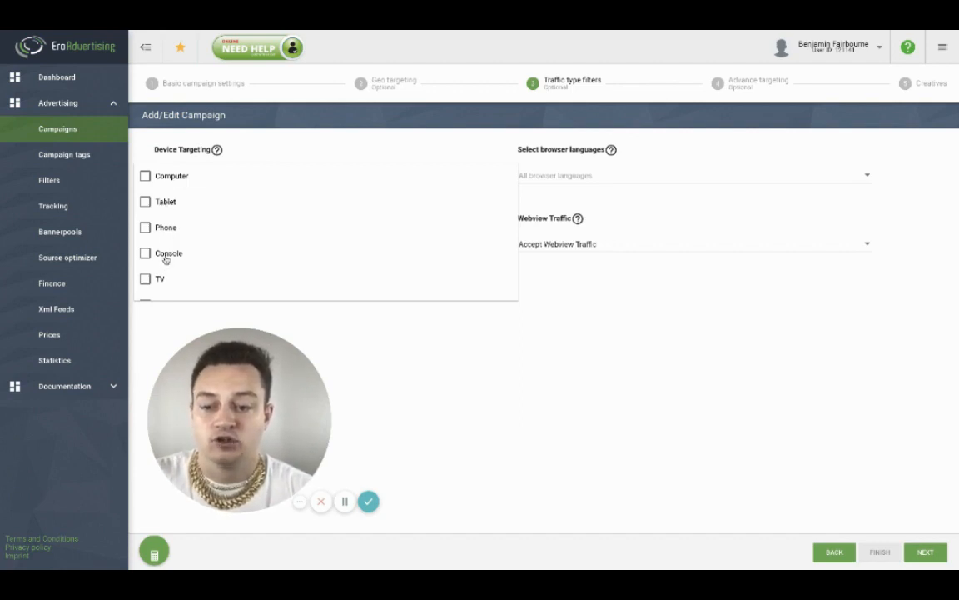
scroll(165, 259, down, 1)
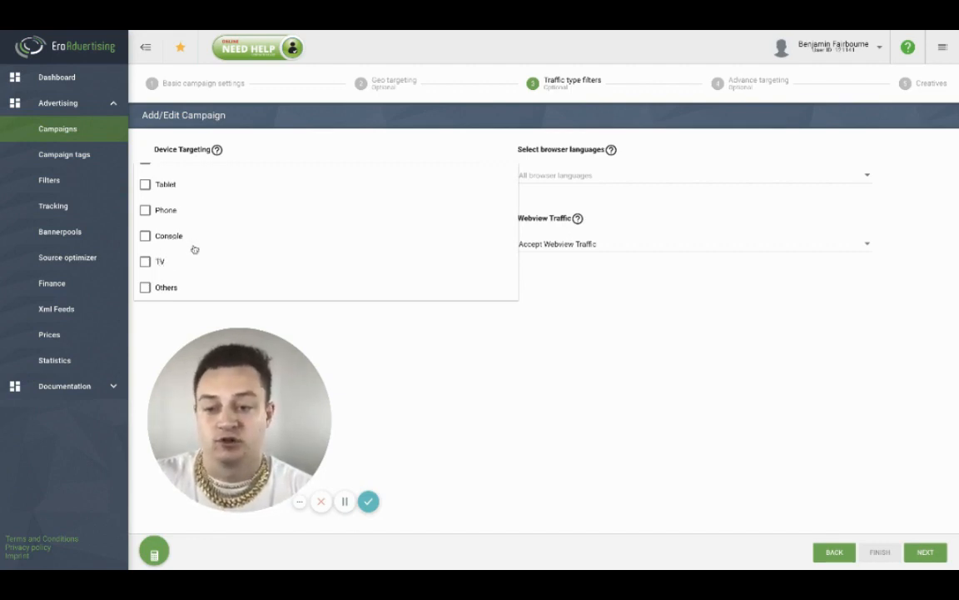
scroll(193, 249, up, 1)
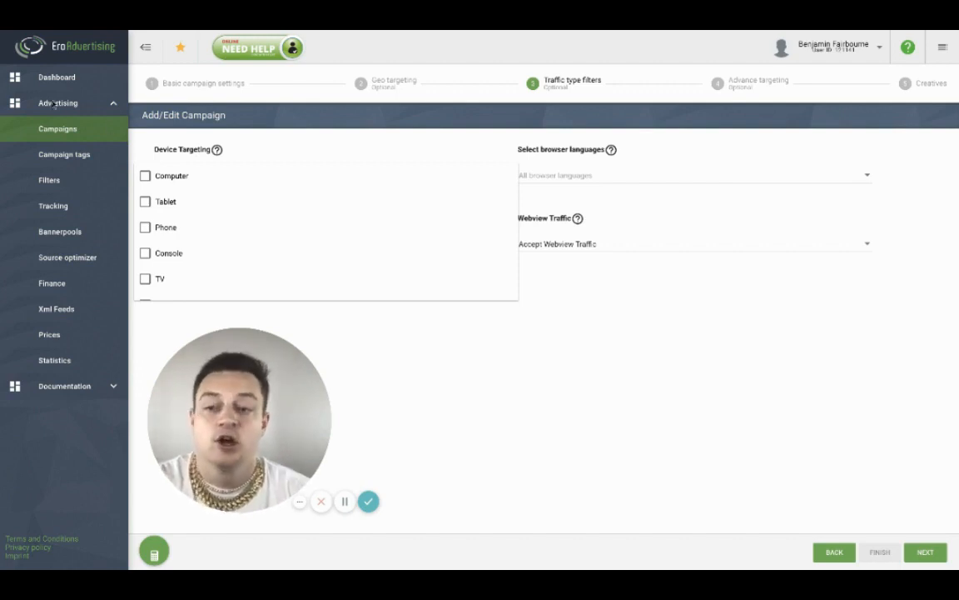
Select Computer as the campaign's targeted device type
click(146, 176)
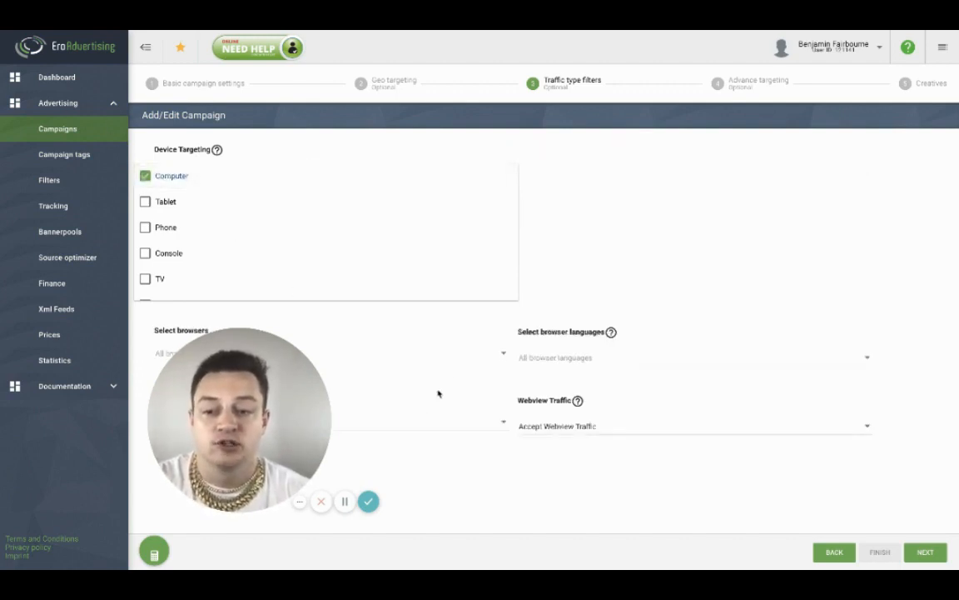
click(673, 188)
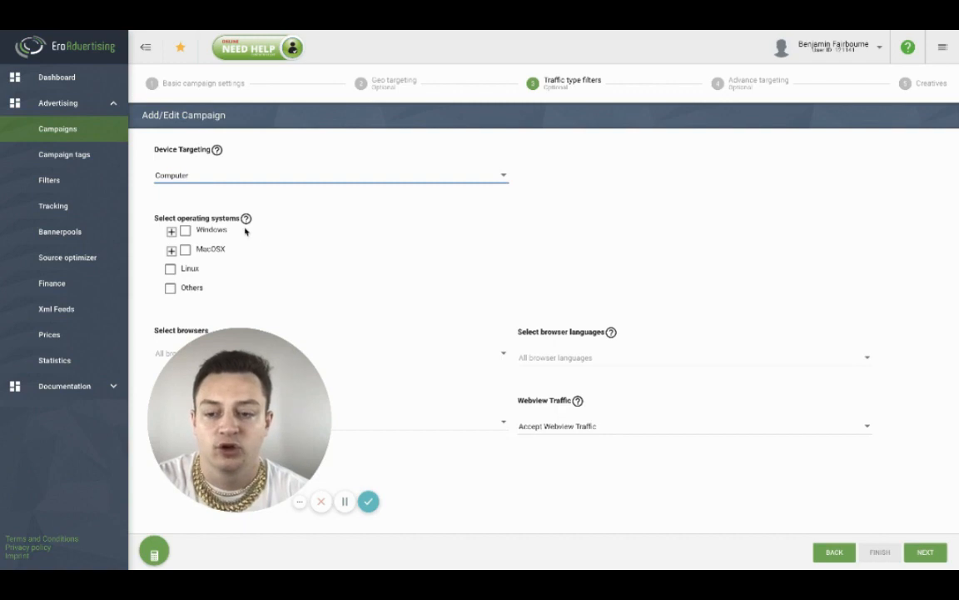
drag(226, 400, 683, 193)
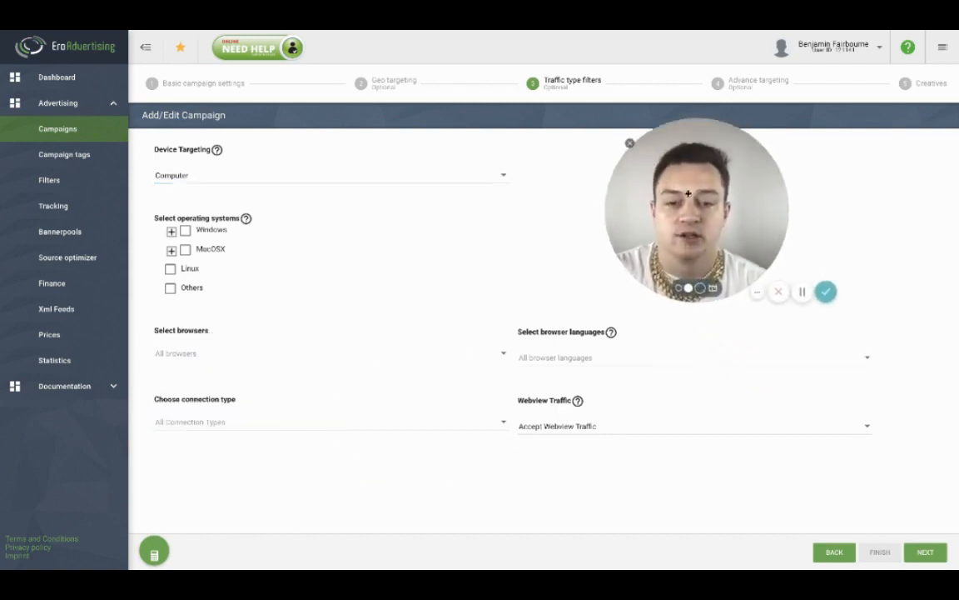
Check the connection type and browser language options and continue to advanced targeting
click(253, 426)
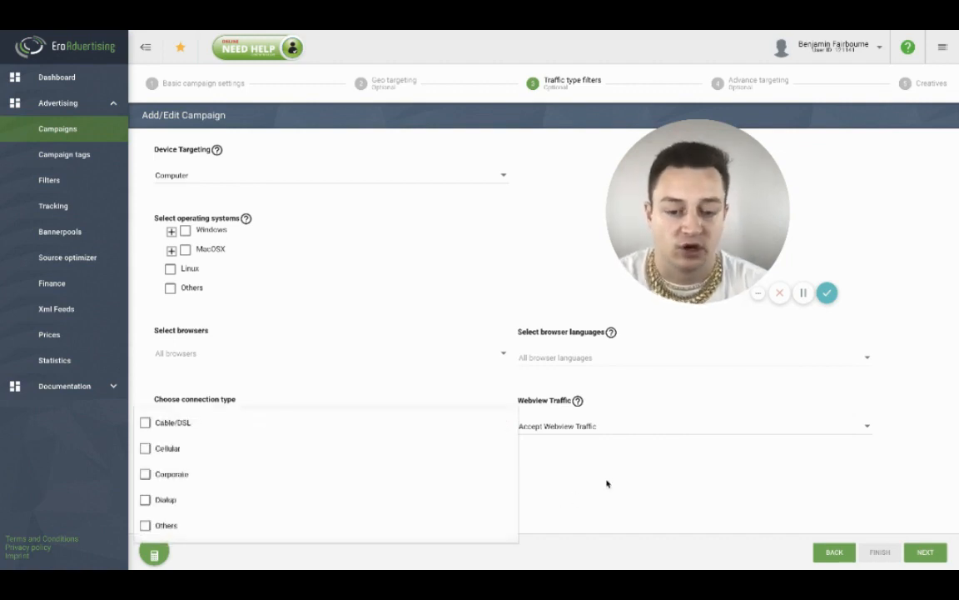
click(641, 394)
click(653, 358)
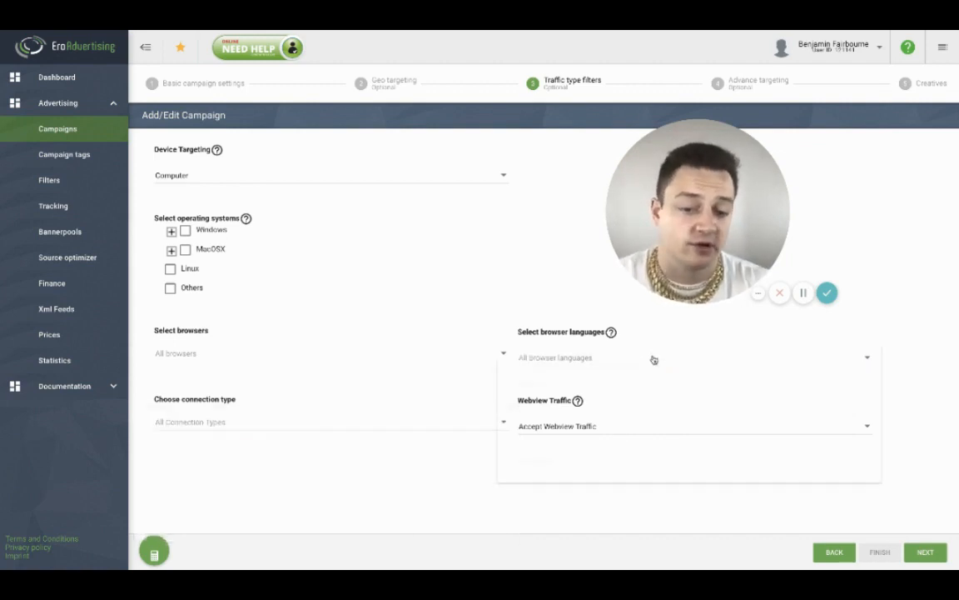
click(383, 501)
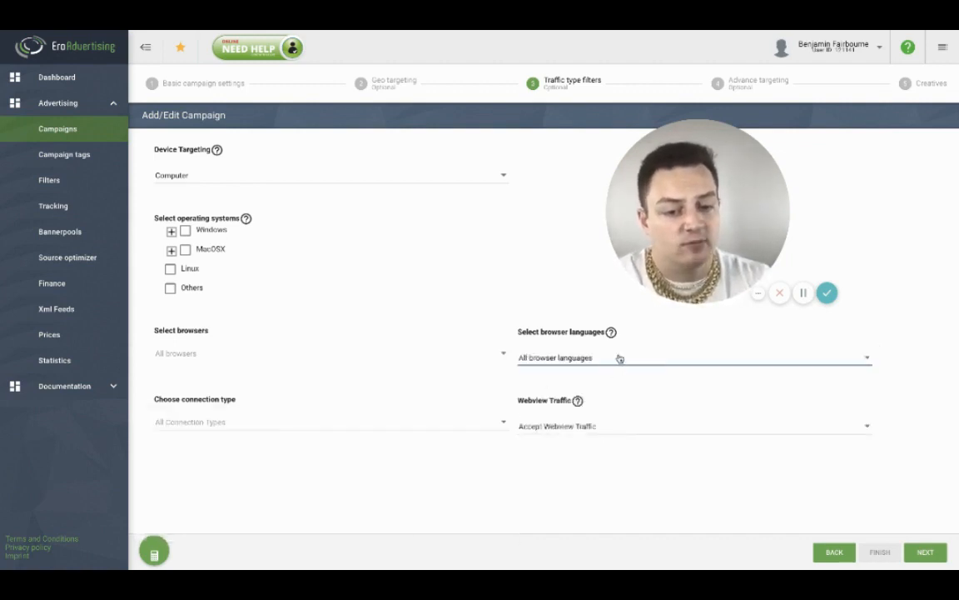
click(578, 400)
click(923, 552)
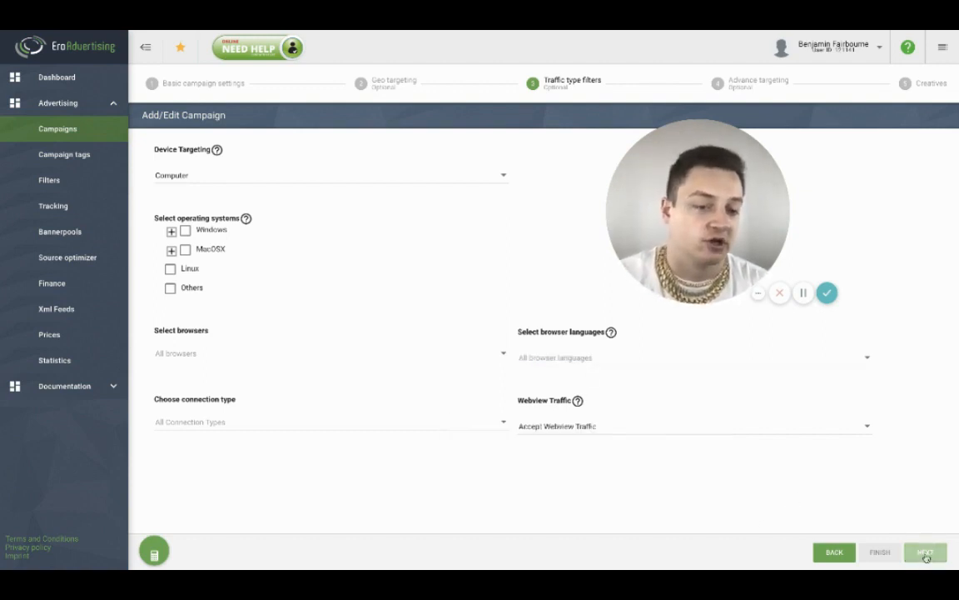
Try limiting the campaign's days of the week to Monday, Wednesday, Thursday and Friday
drag(699, 213, 438, 407)
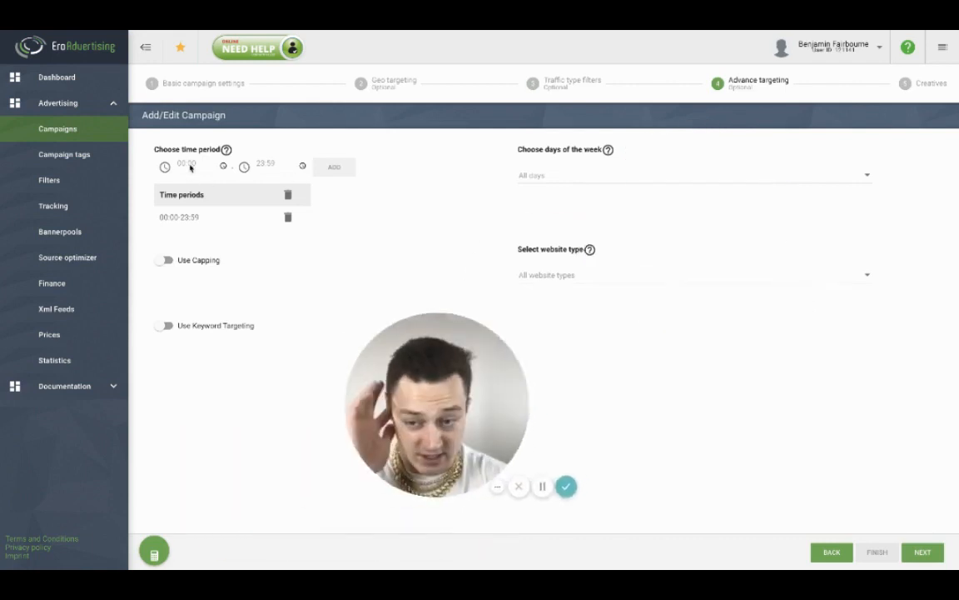
click(553, 175)
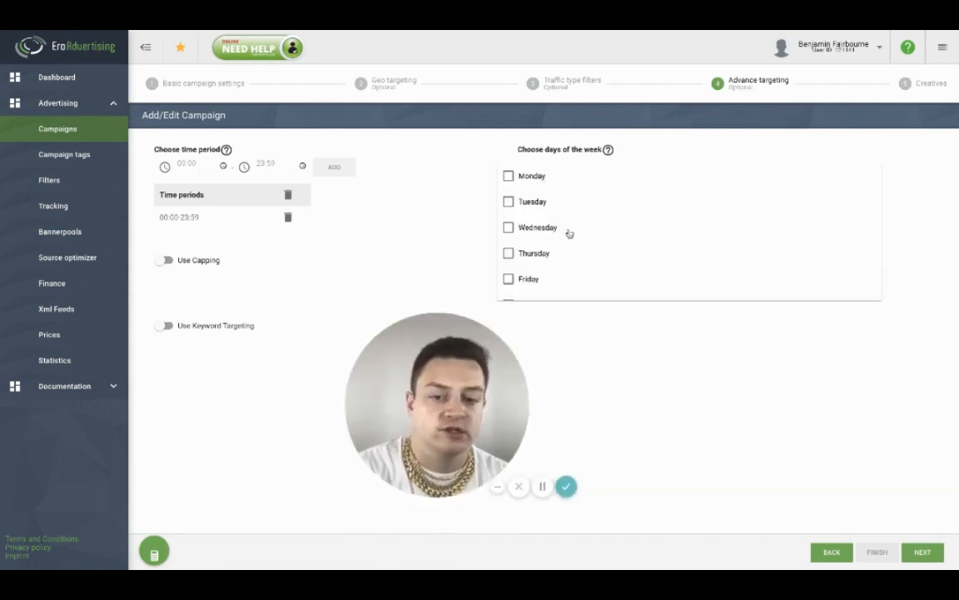
click(527, 177)
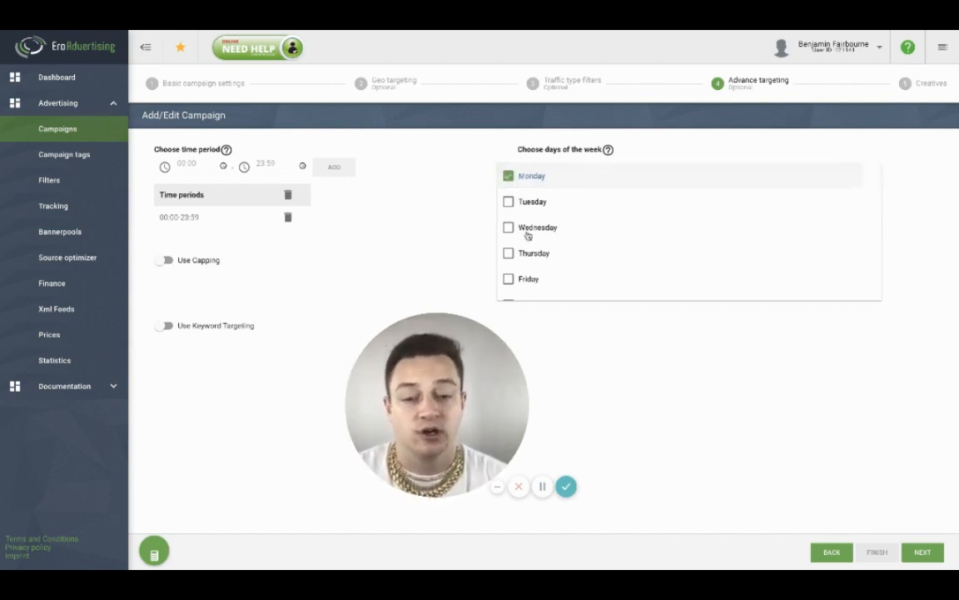
click(515, 227)
click(521, 279)
click(531, 259)
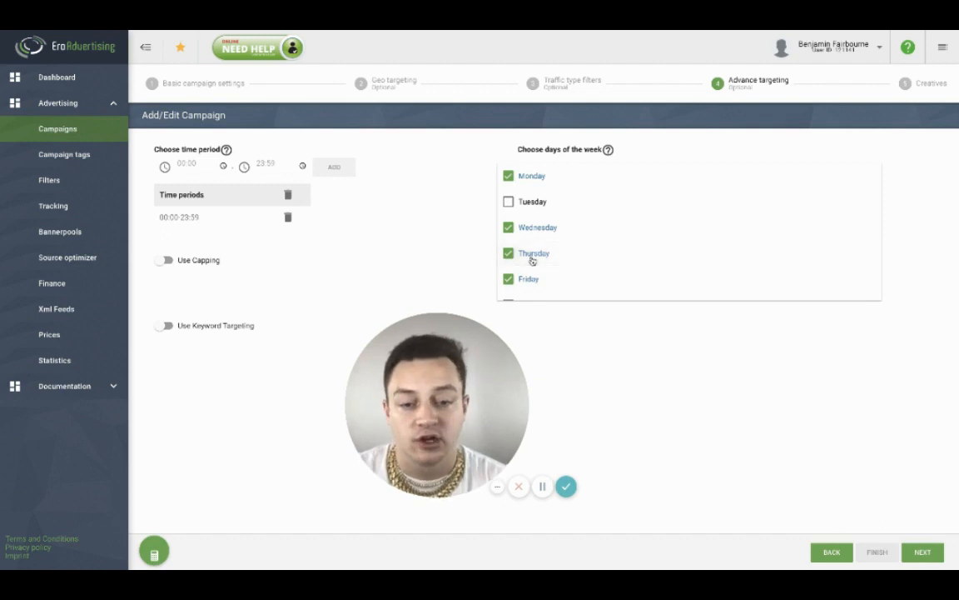
Deselect Monday, Wednesday, Thursday and Friday again and close the list of weekdays
click(530, 178)
click(538, 227)
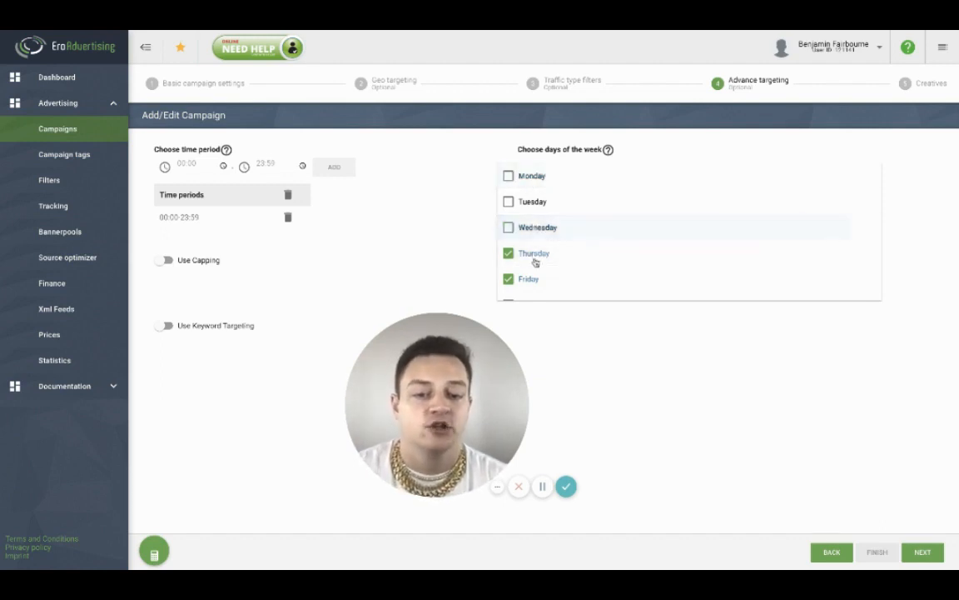
click(533, 253)
click(528, 279)
scroll(530, 281, down, 2)
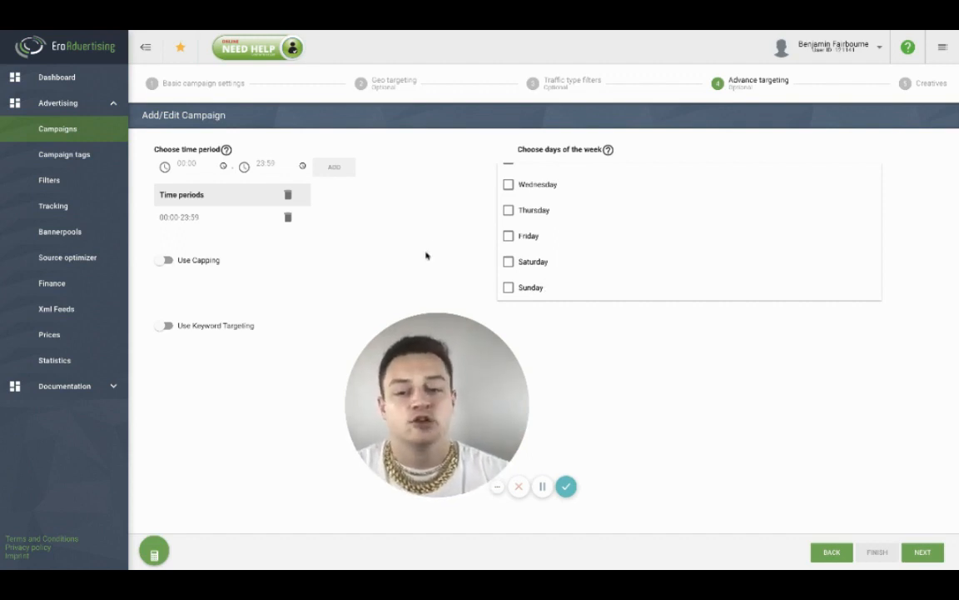
click(428, 219)
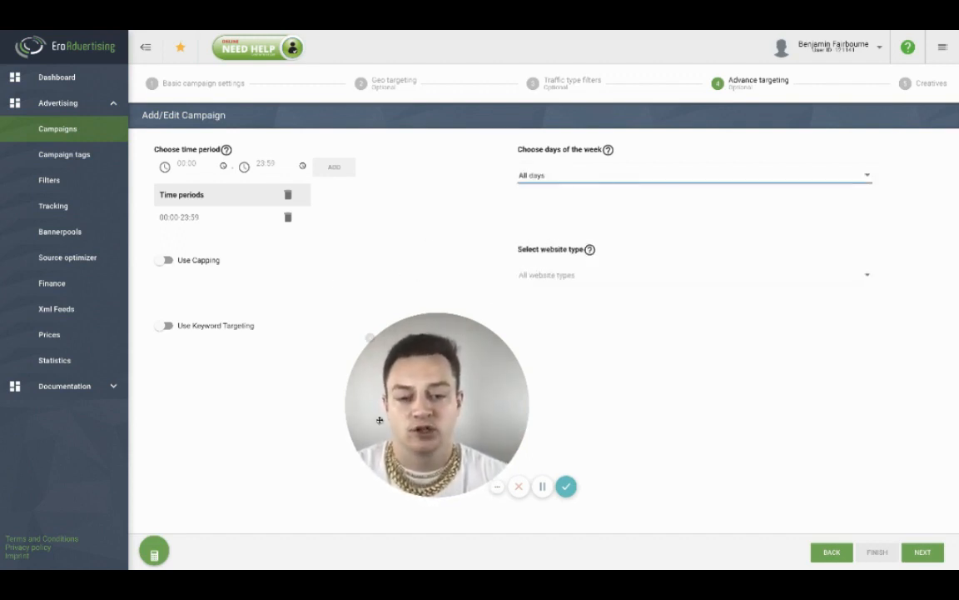
Select Games as the campaign's website type
mouse_move(449, 368)
mouse_down()
mouse_move(423, 422)
mouse_move(436, 356)
mouse_move(432, 367)
mouse_up()
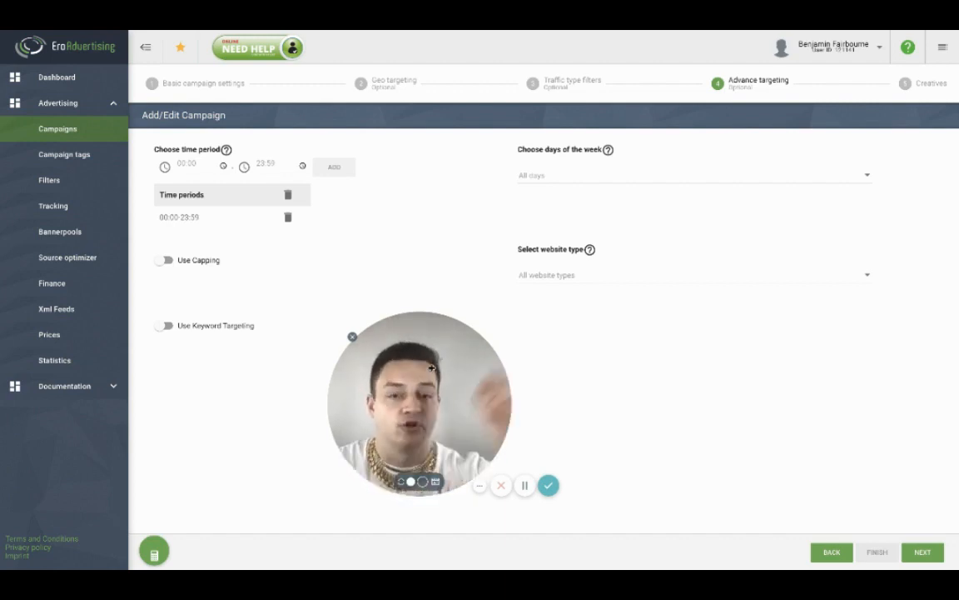
click(640, 286)
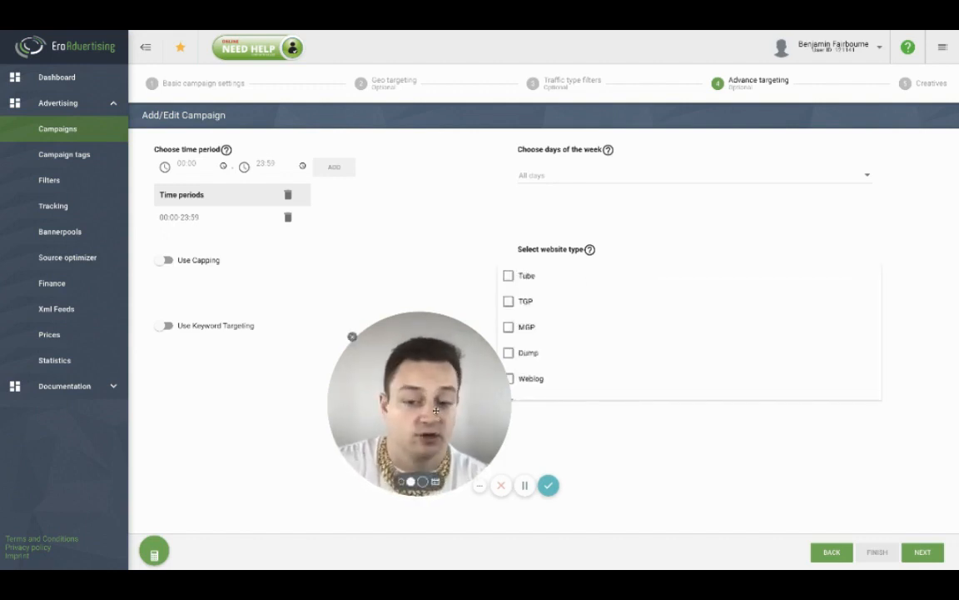
drag(435, 410, 368, 439)
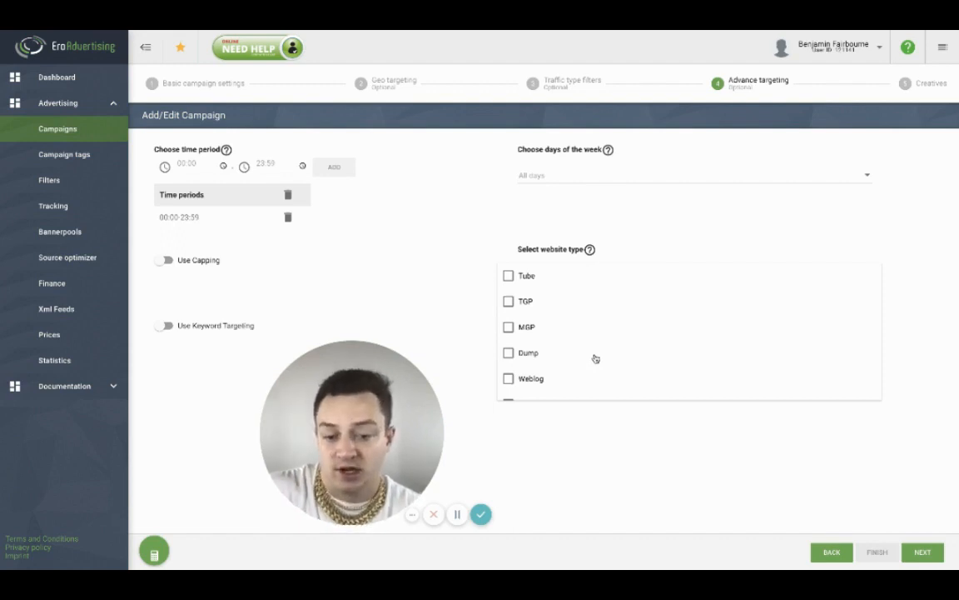
scroll(595, 358, down, 3)
scroll(592, 356, down, 2)
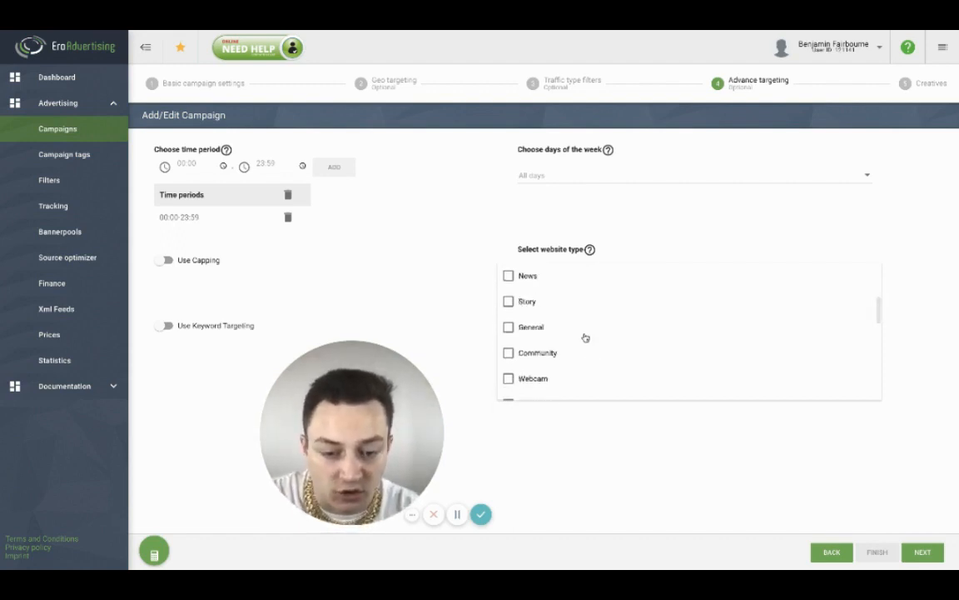
scroll(584, 338, down, 3)
scroll(577, 339, down, 3)
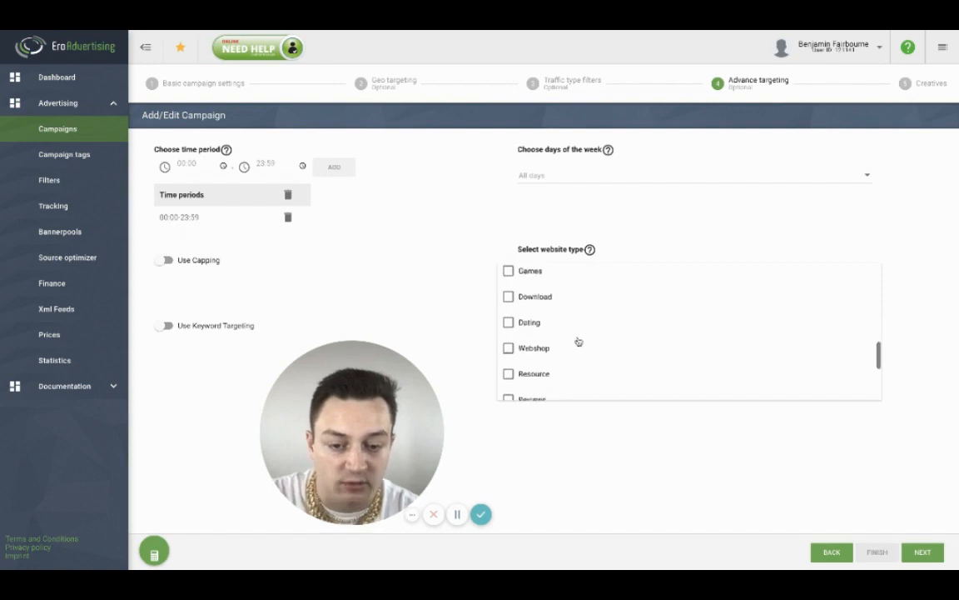
scroll(576, 341, down, 2)
scroll(550, 319, up, 2)
click(510, 278)
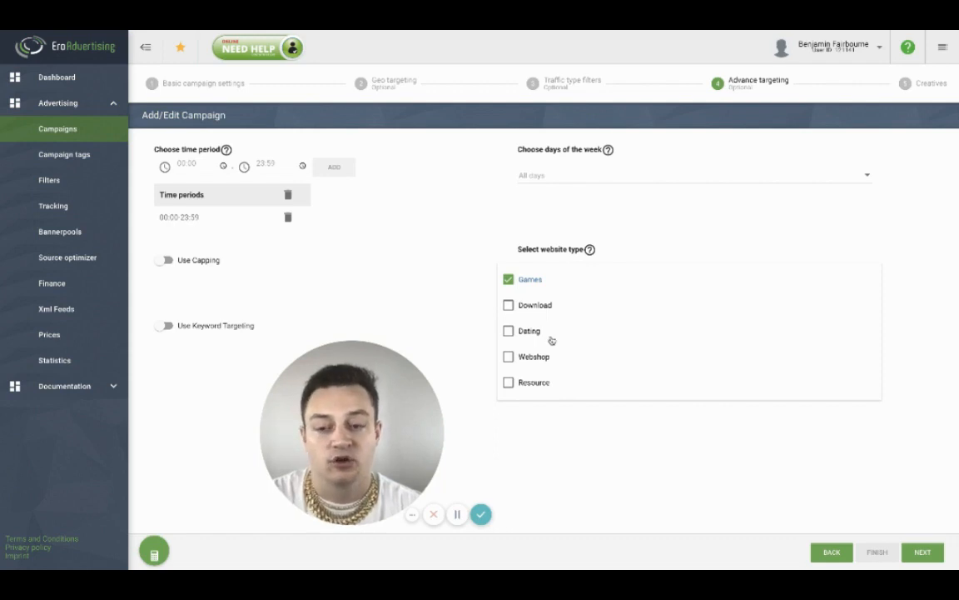
mouse_move(592, 251)
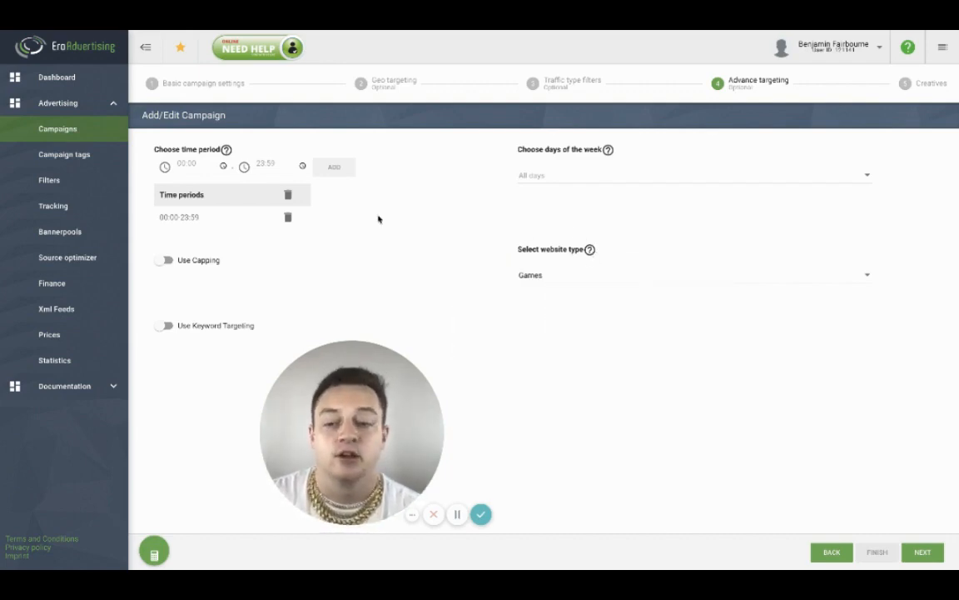
Turn keyword targeting on and back off, and continue to the campaign's creatives
click(165, 325)
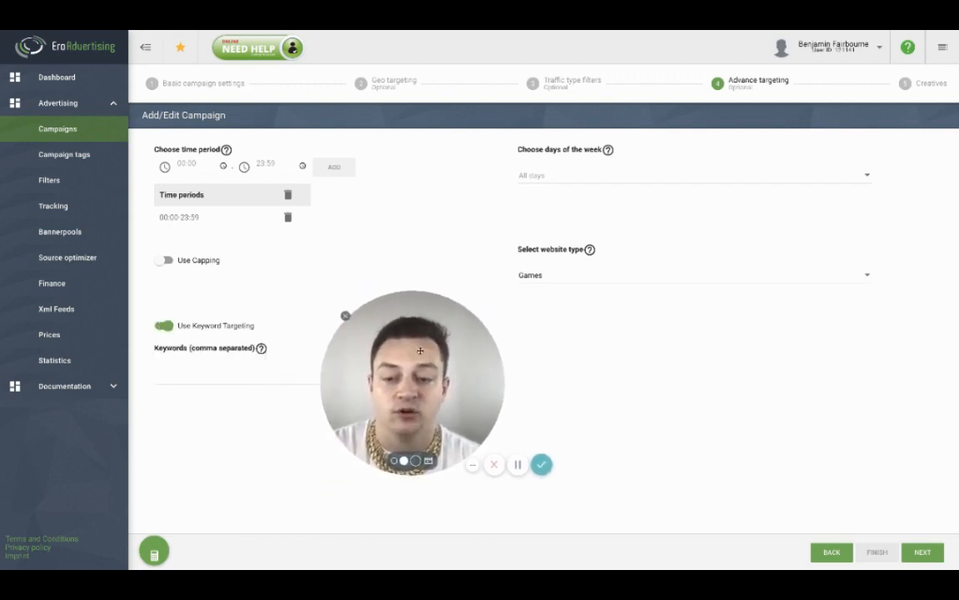
click(164, 325)
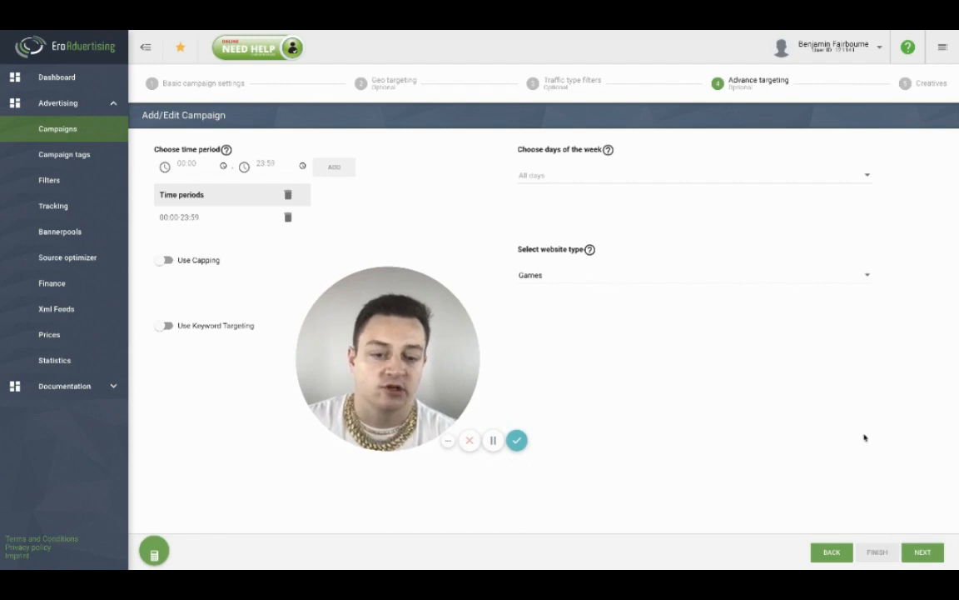
click(921, 552)
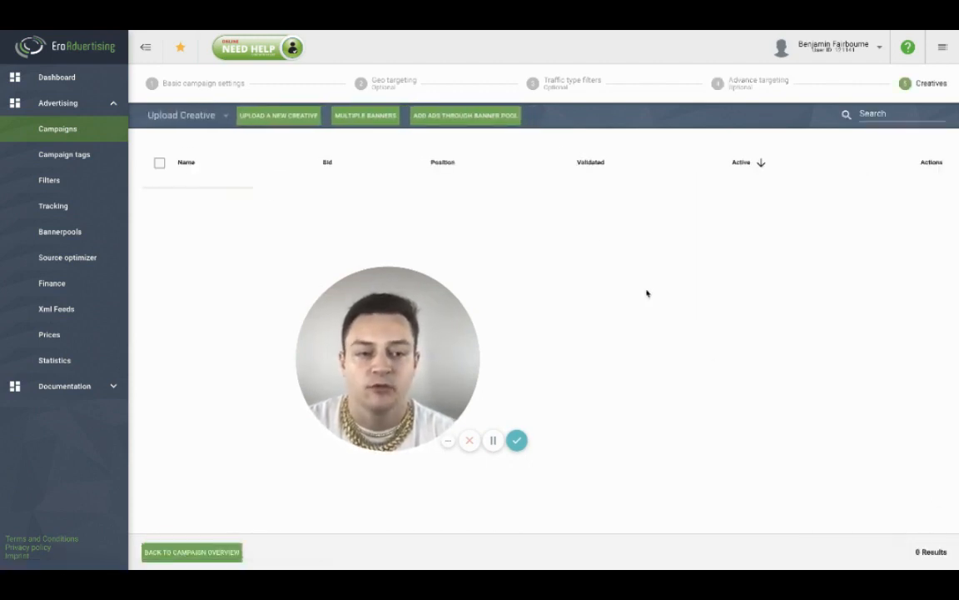